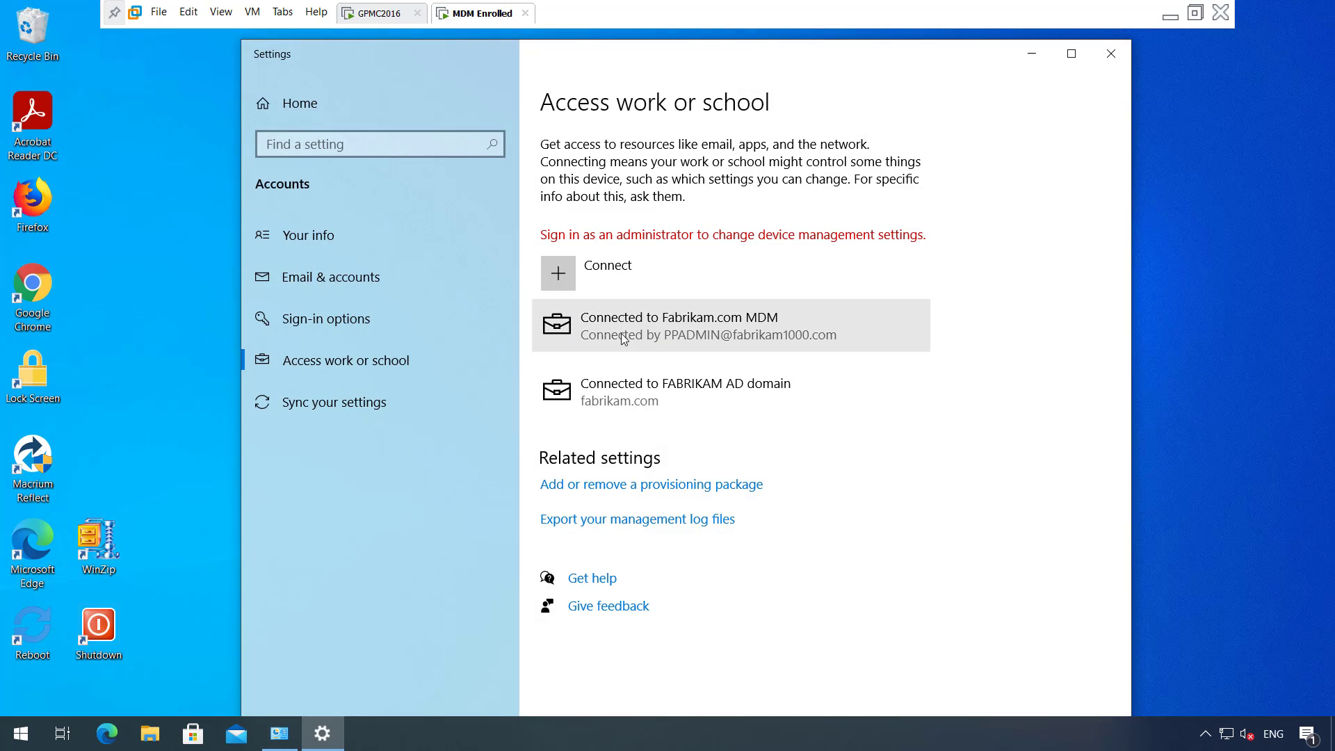
Step: Inspect the Fabrikam.com MDM connection and the PolicyPak entries among the installed programs, and close both windows
click(620, 333)
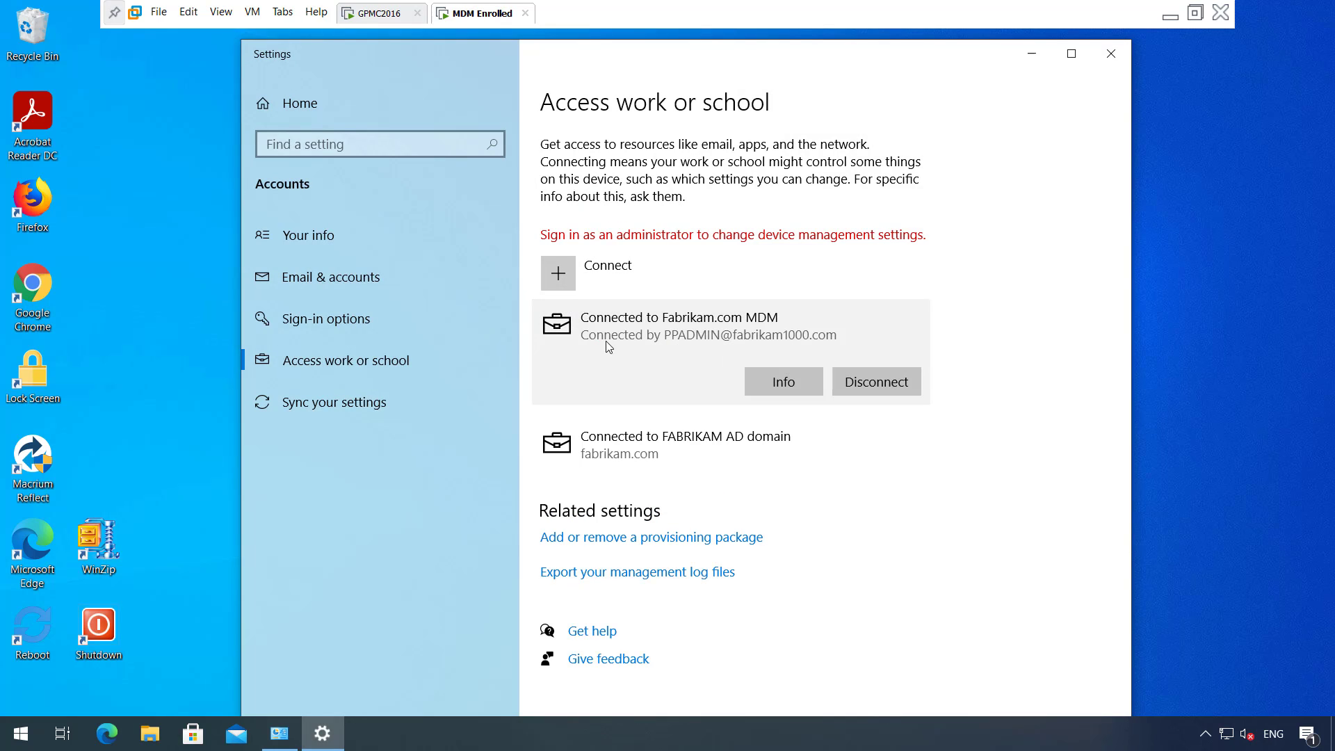
click(276, 742)
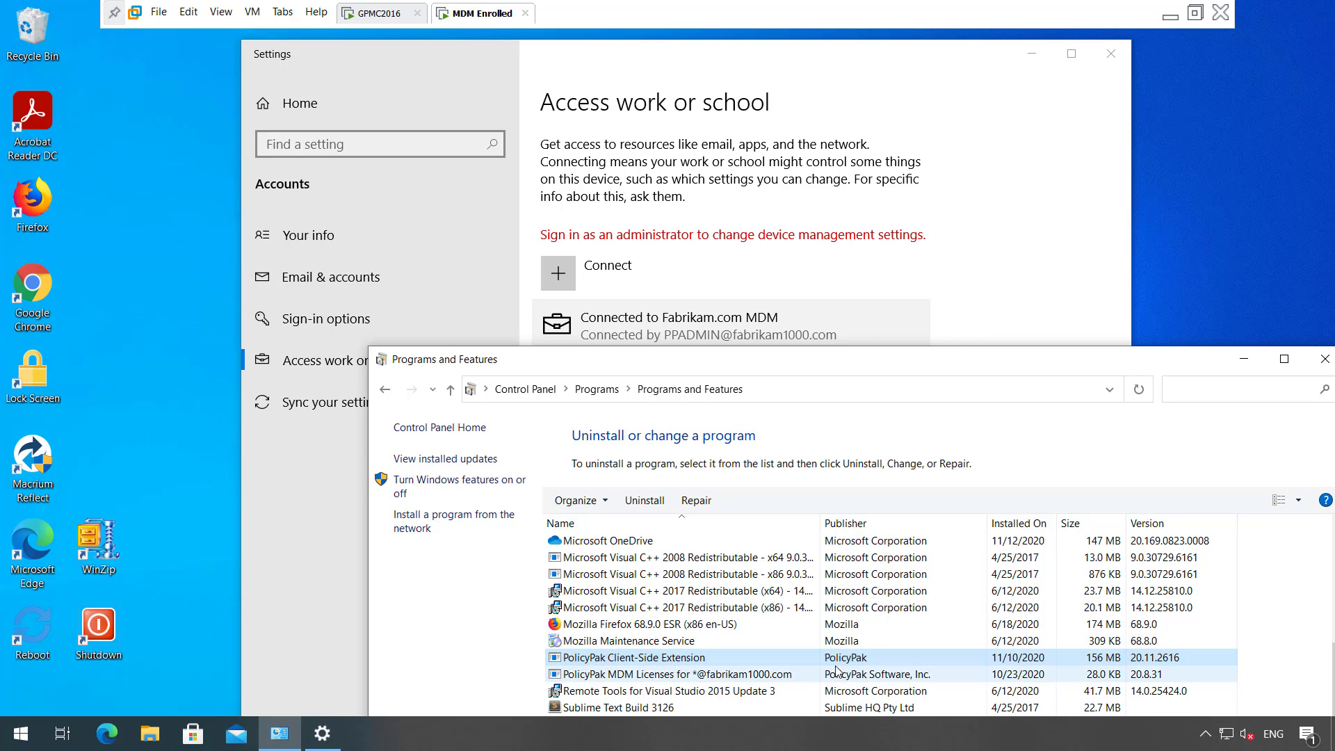
click(1325, 359)
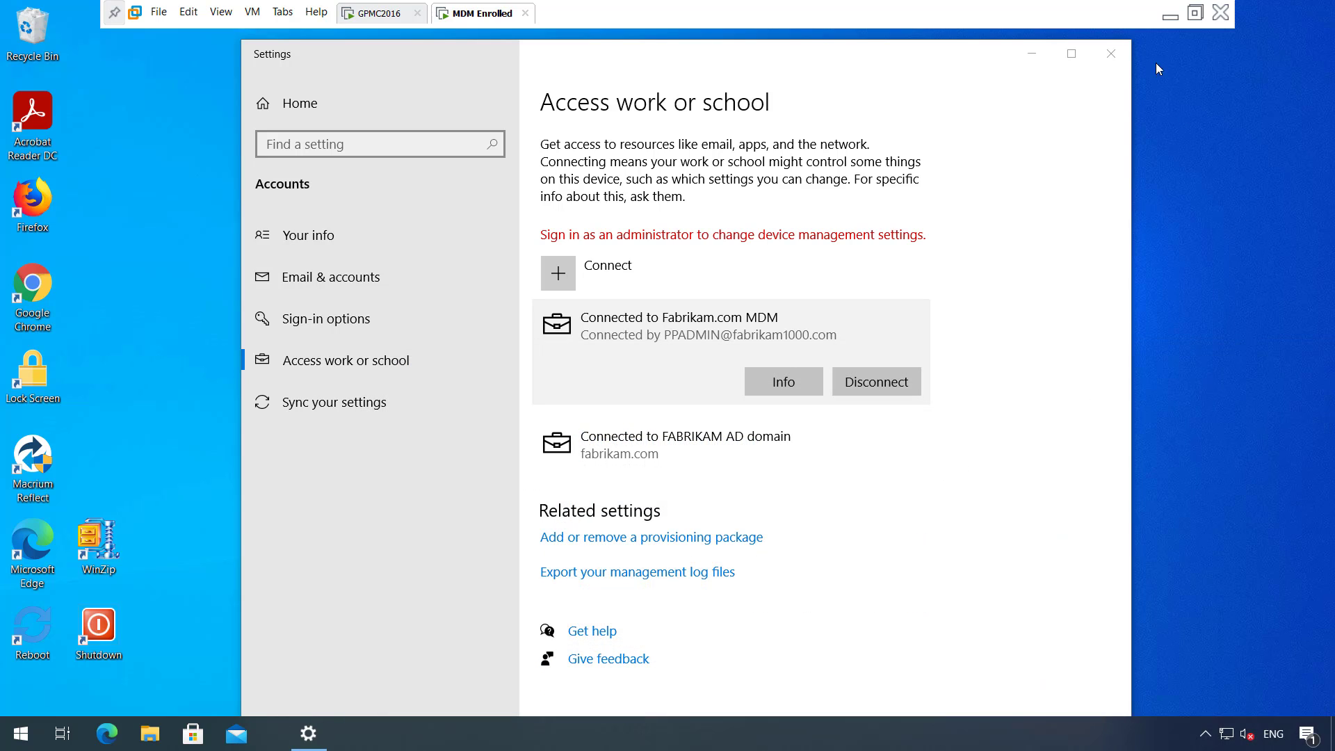
click(1111, 53)
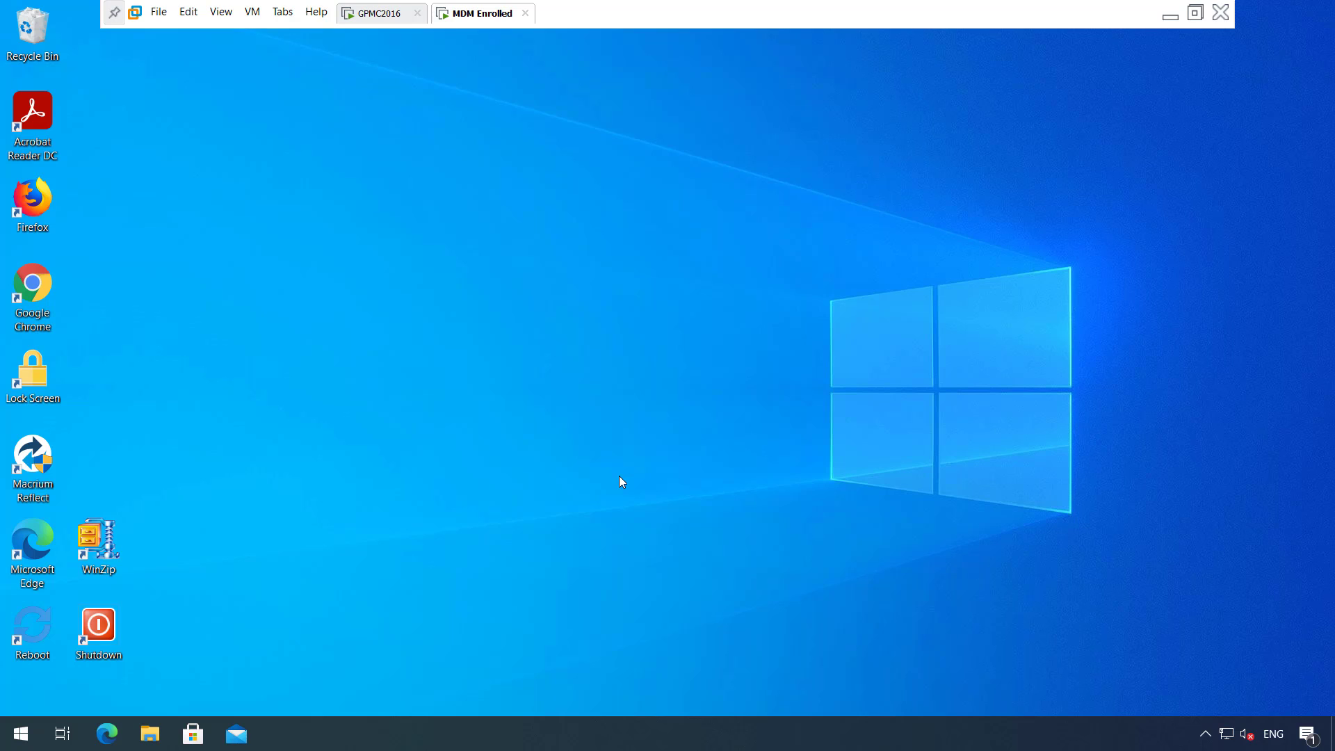
Step: Switch to the GPMC2016 machine's Group Policy console and create a GPO named "RDP to Dc2016" in Group Policy Objects
click(389, 21)
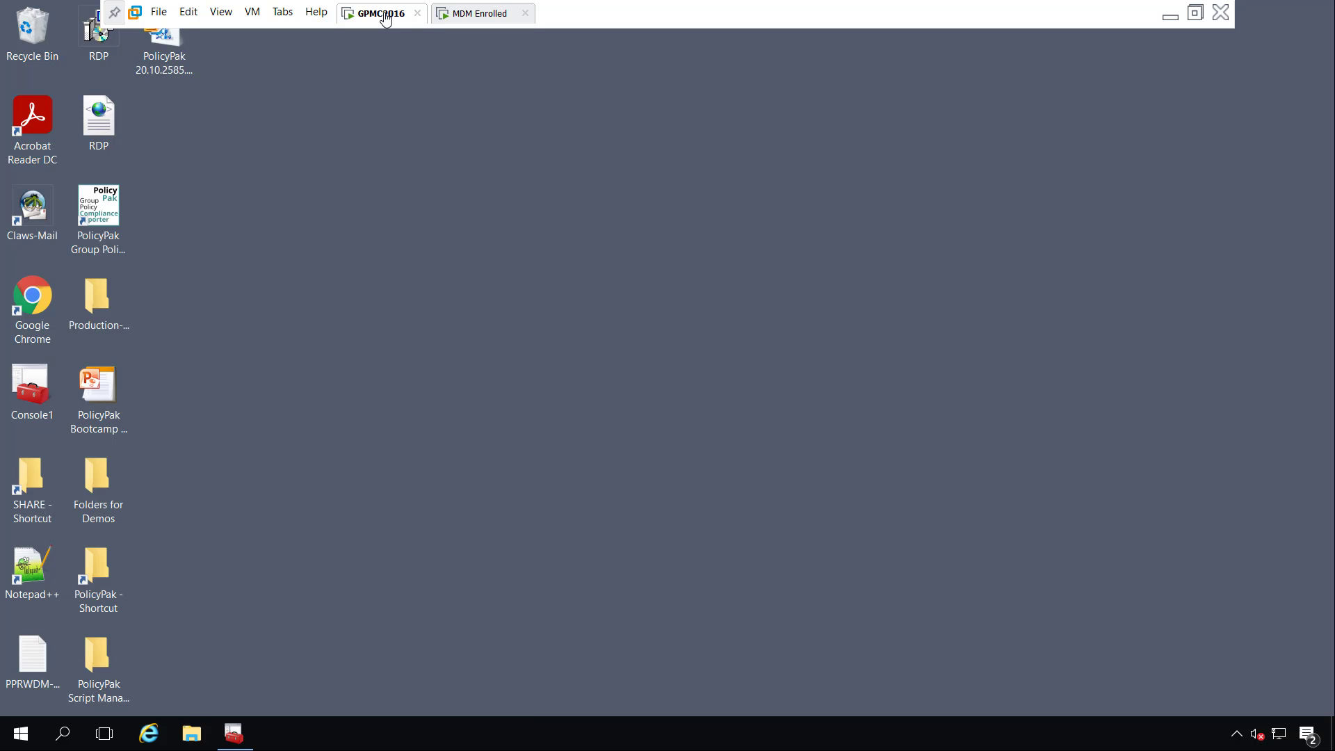
click(244, 730)
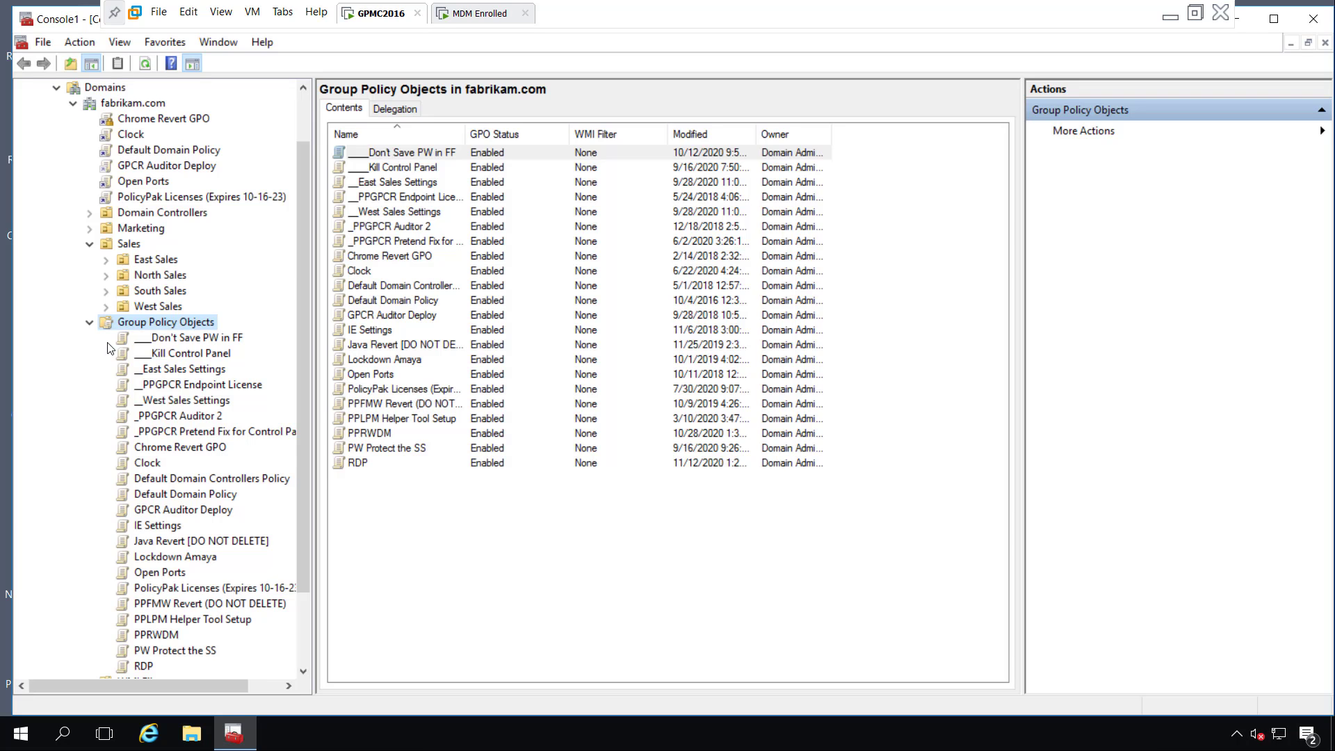
right_click(160, 324)
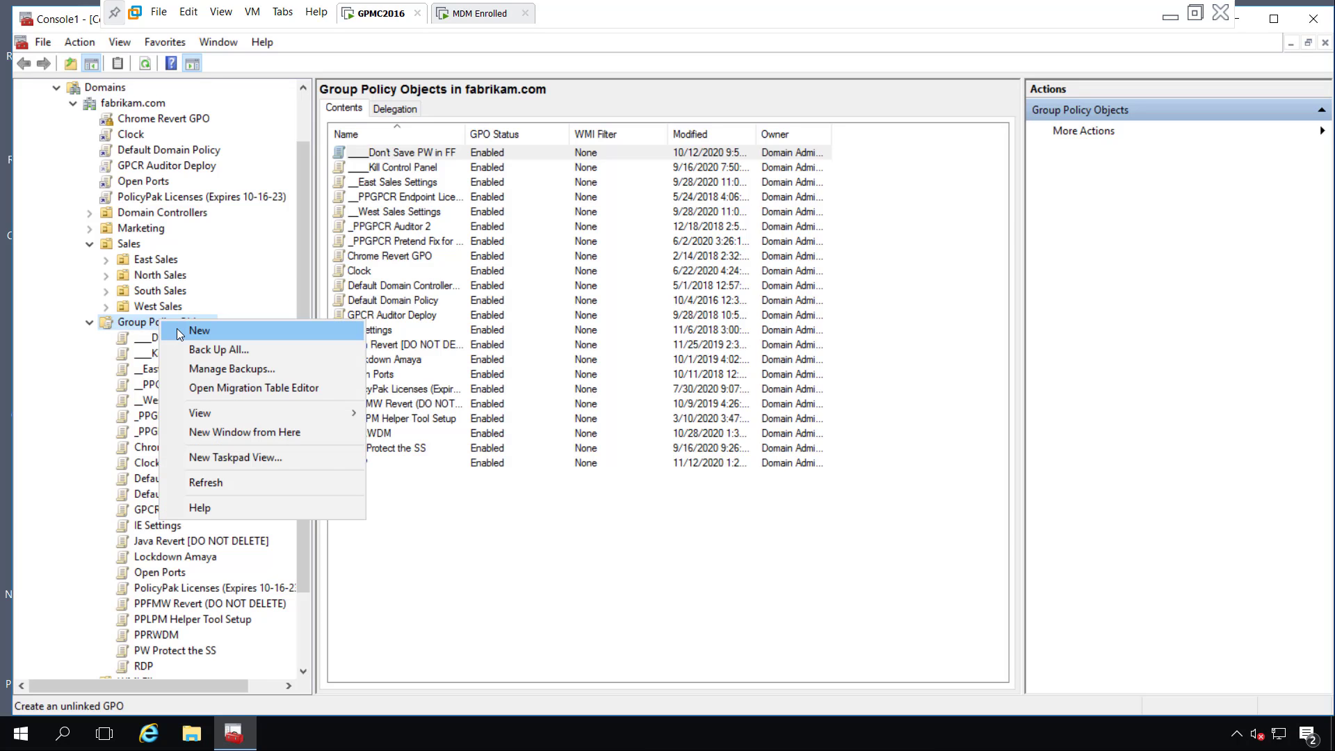
click(178, 328)
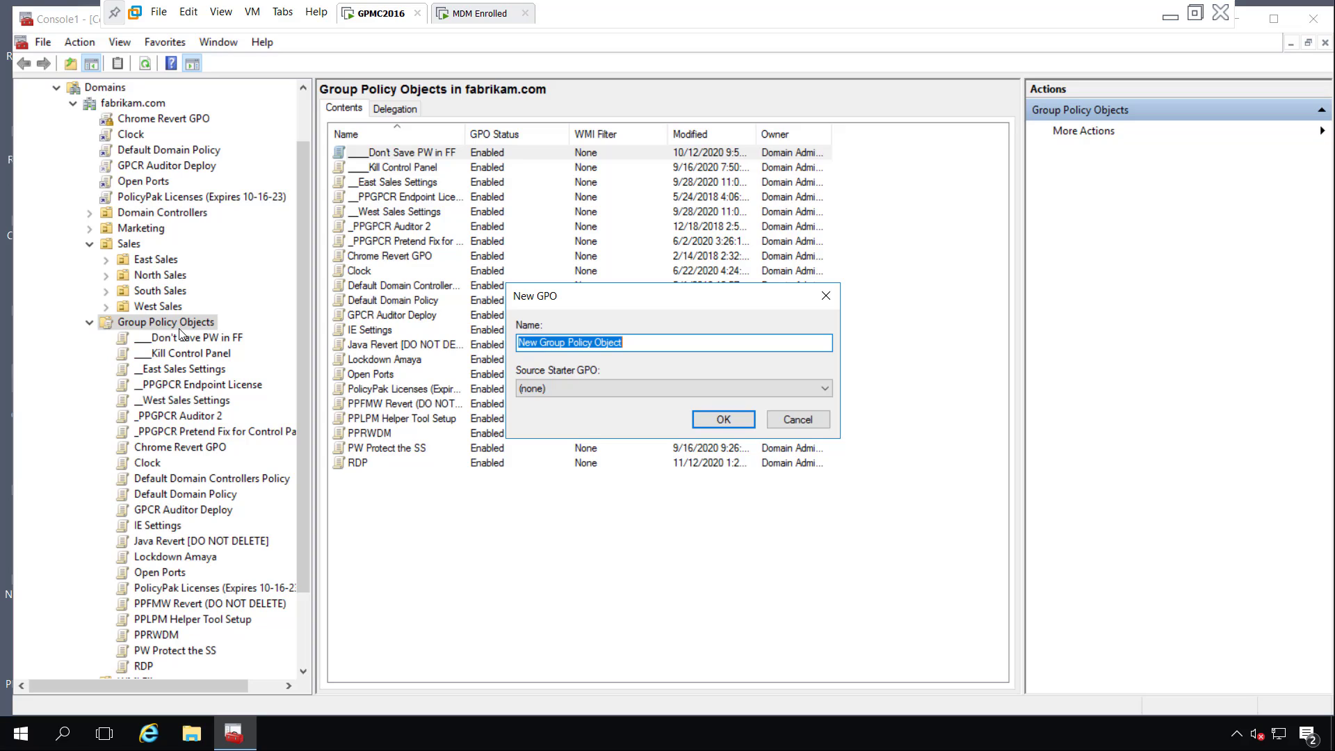
text(RDP)
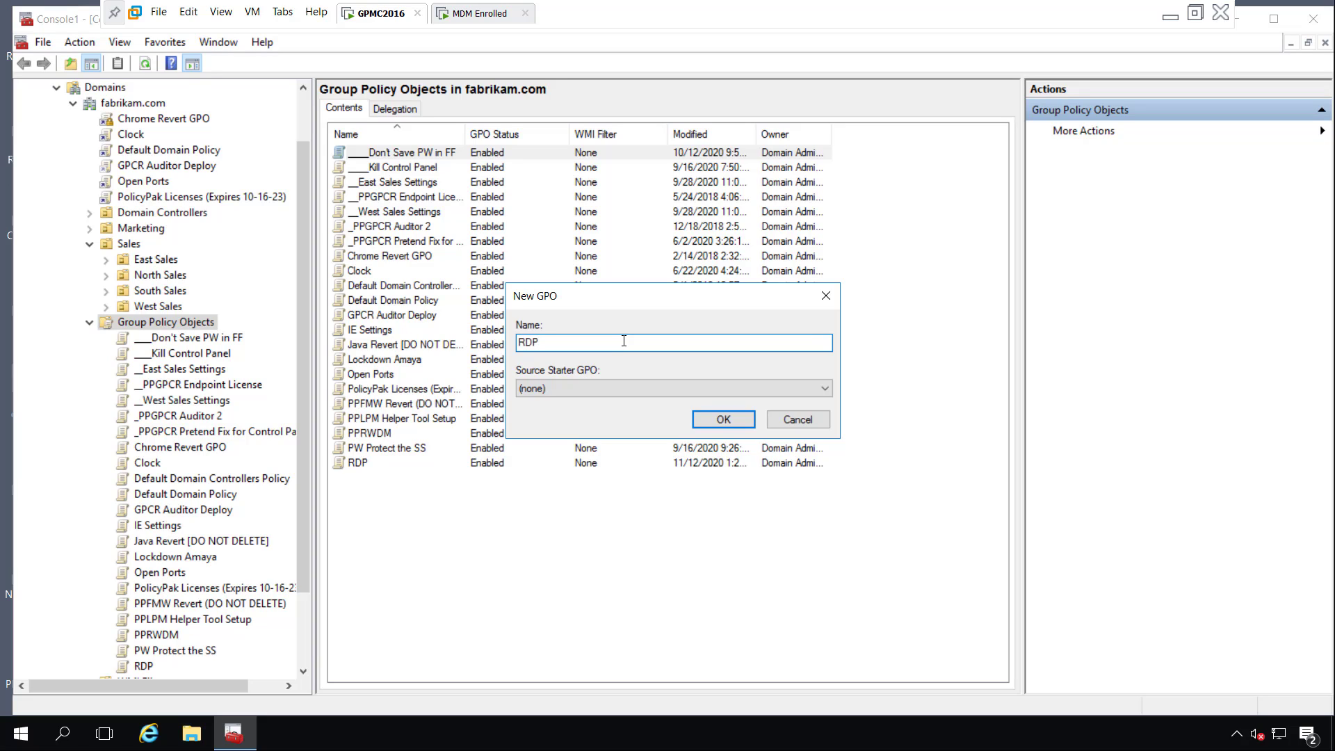
key(BackSpace)
key(BackSpace)
key(BackSpace)
text(RDP to Dc2016)
click(720, 421)
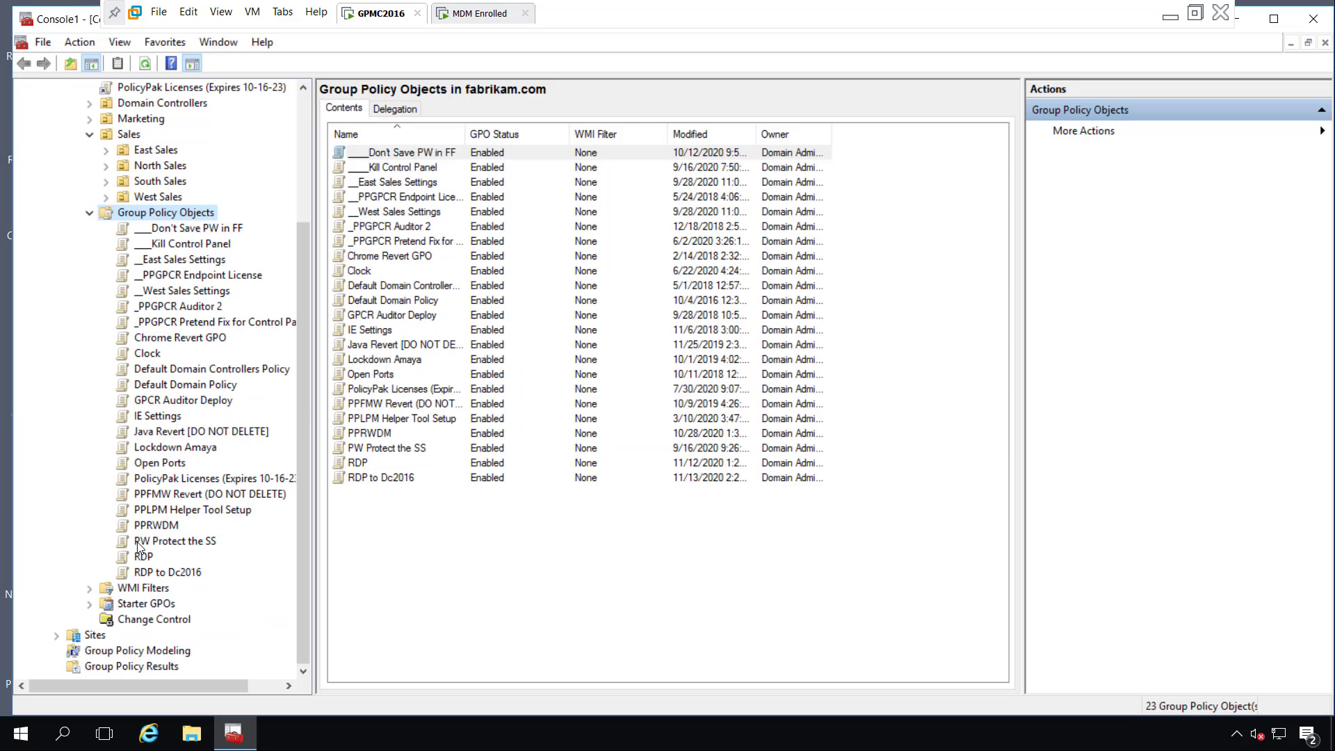
Step: Edit the "RDP to Dc2016" GPO and start a new RDP Manager policy under Computer Configuration's PolicyPak node
right_click(166, 572)
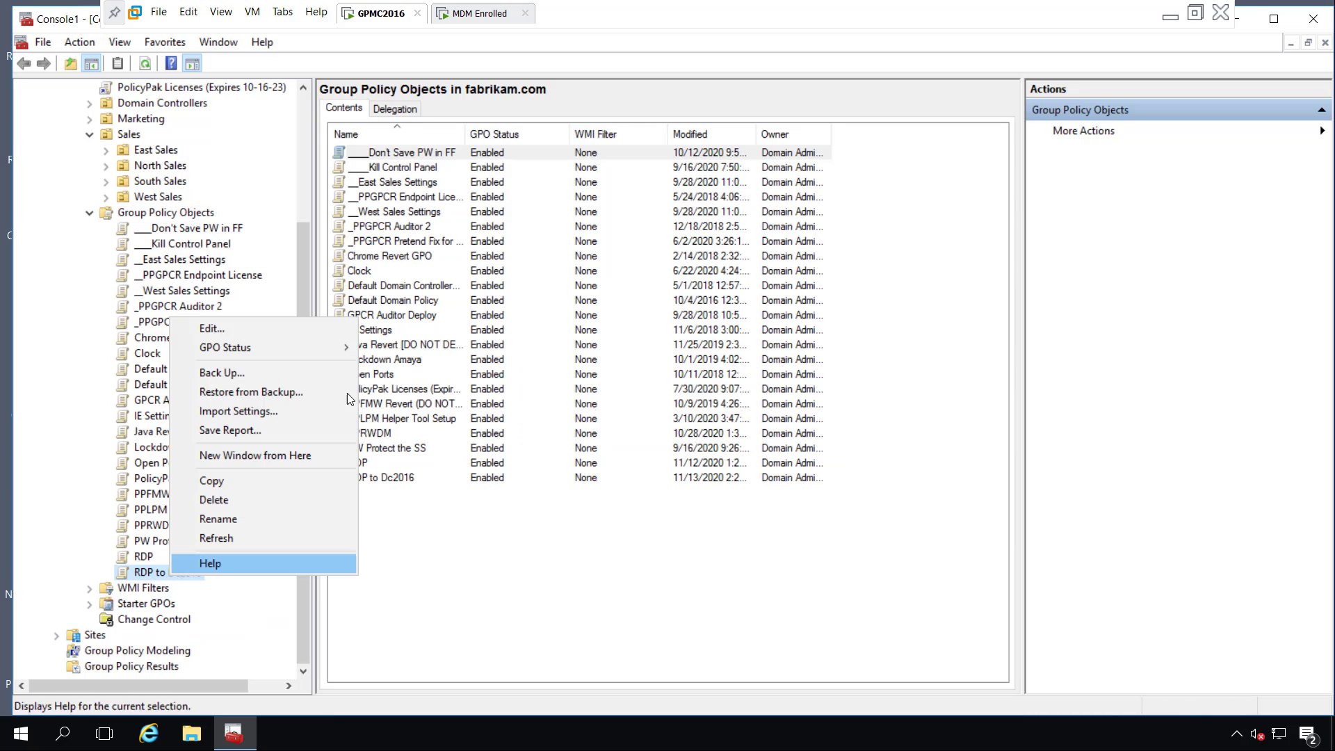
click(334, 326)
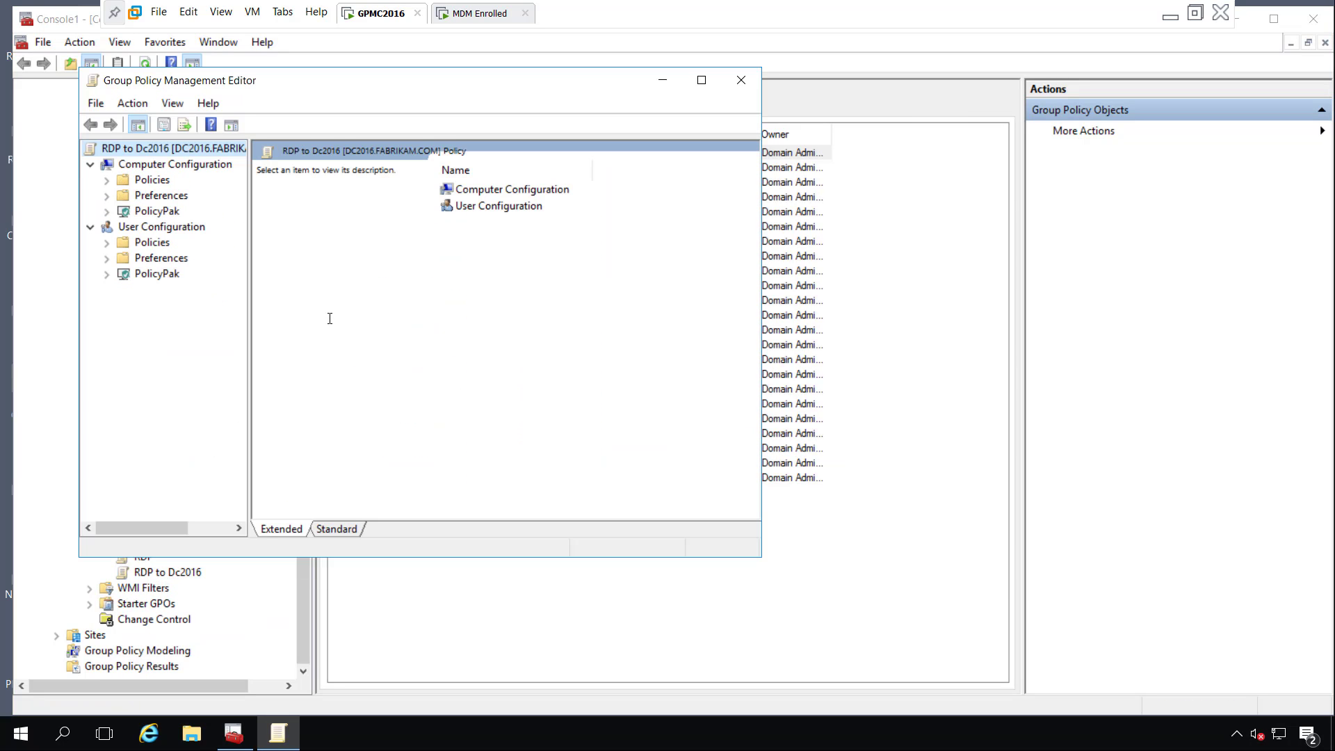
click(106, 210)
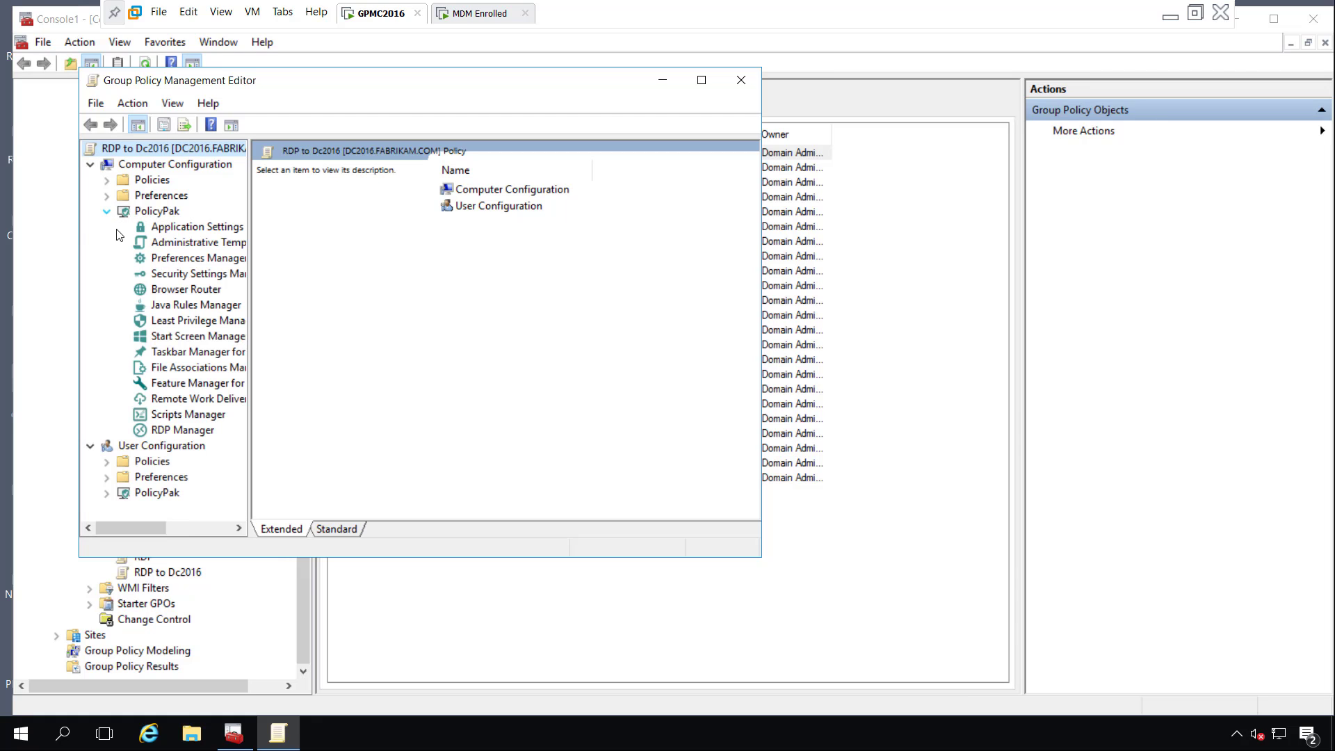
click(186, 432)
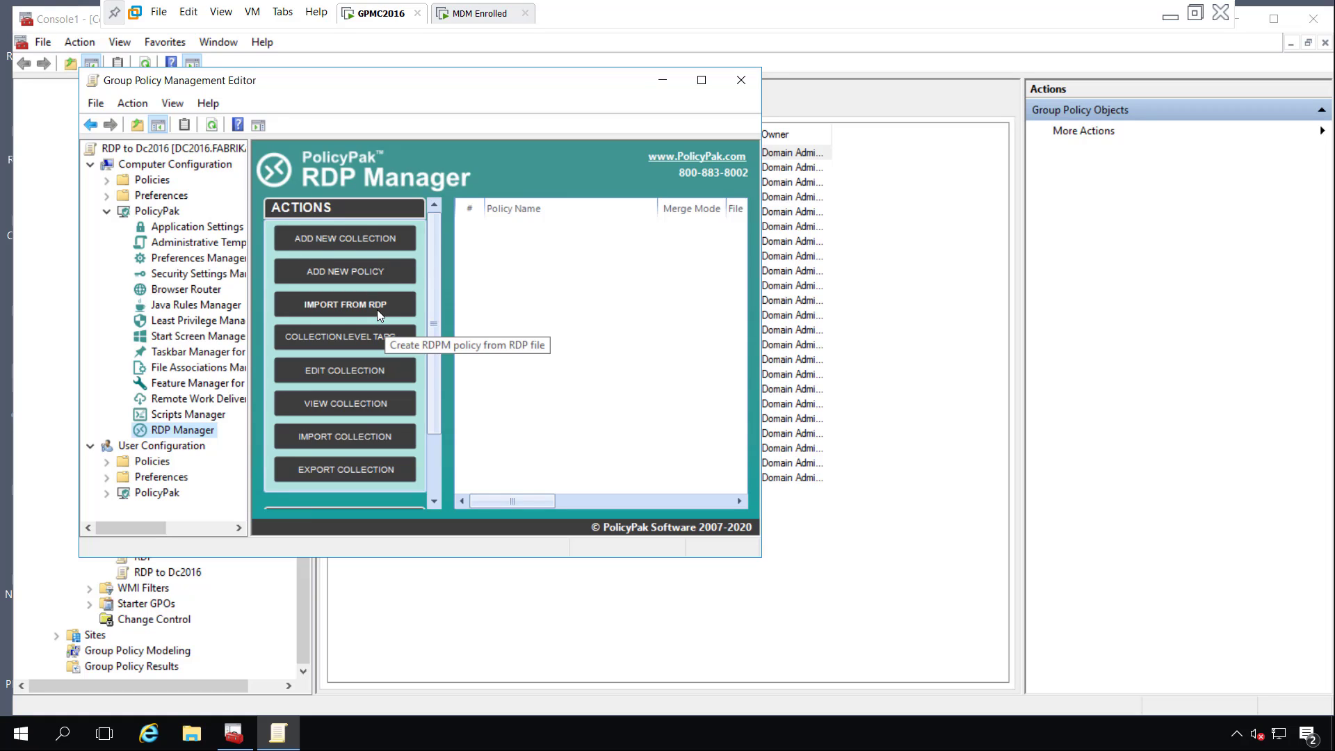
click(355, 264)
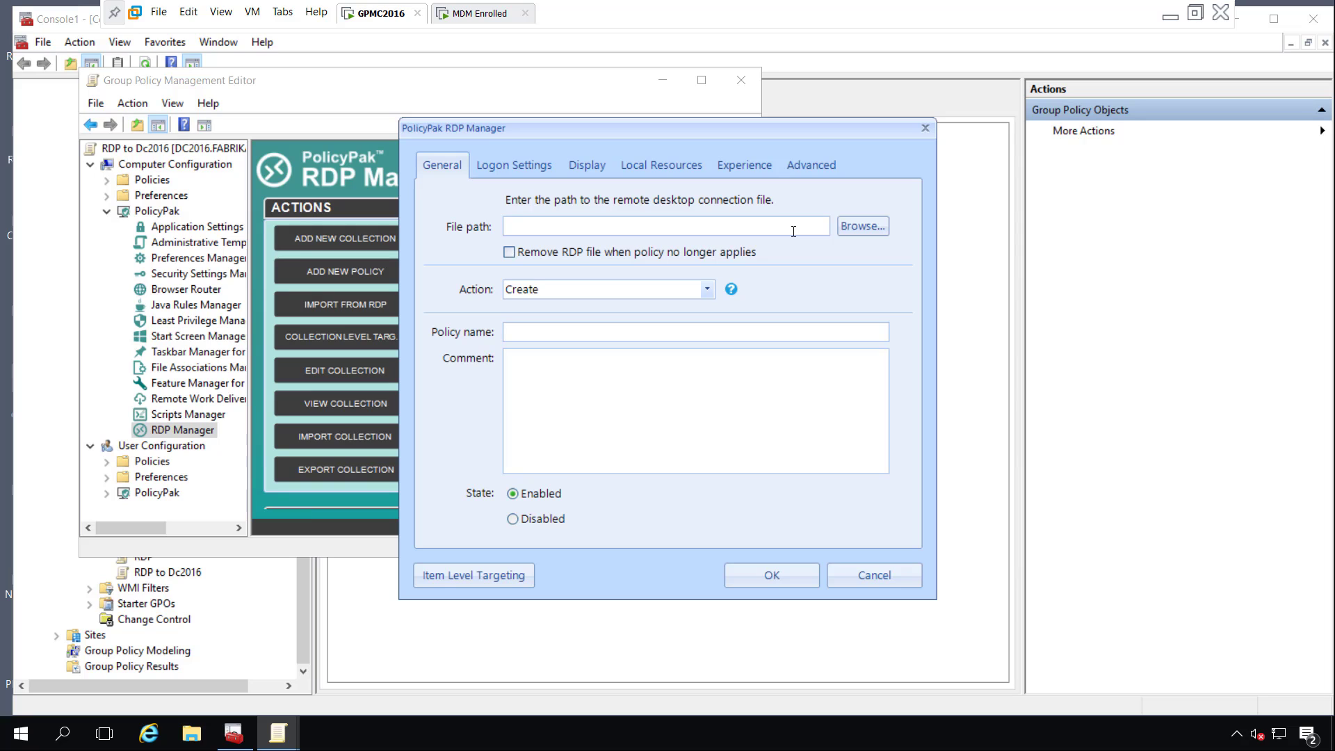
Step: Set the policy's RDP file path to %USERPROFILE%\Desktop\Server1.RDP using the USERPROFILE variable
click(846, 233)
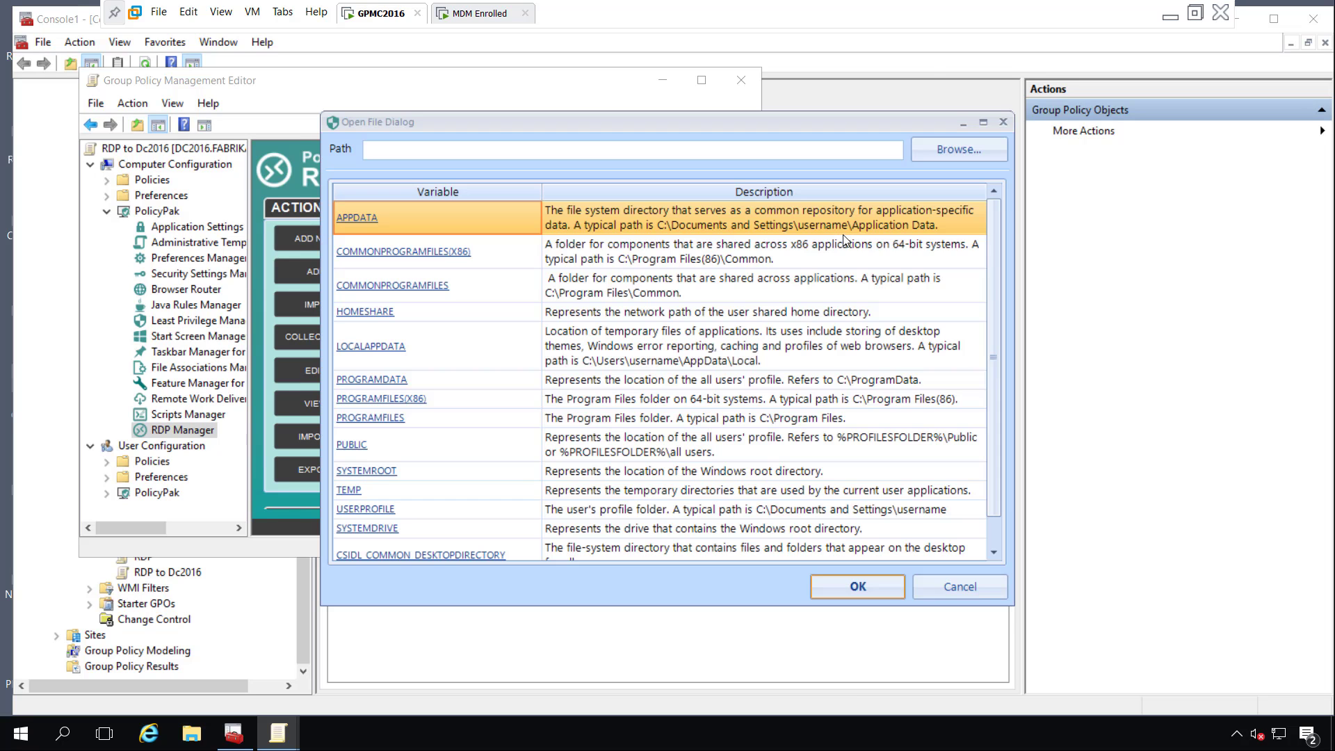
scroll(445, 459, down, 1)
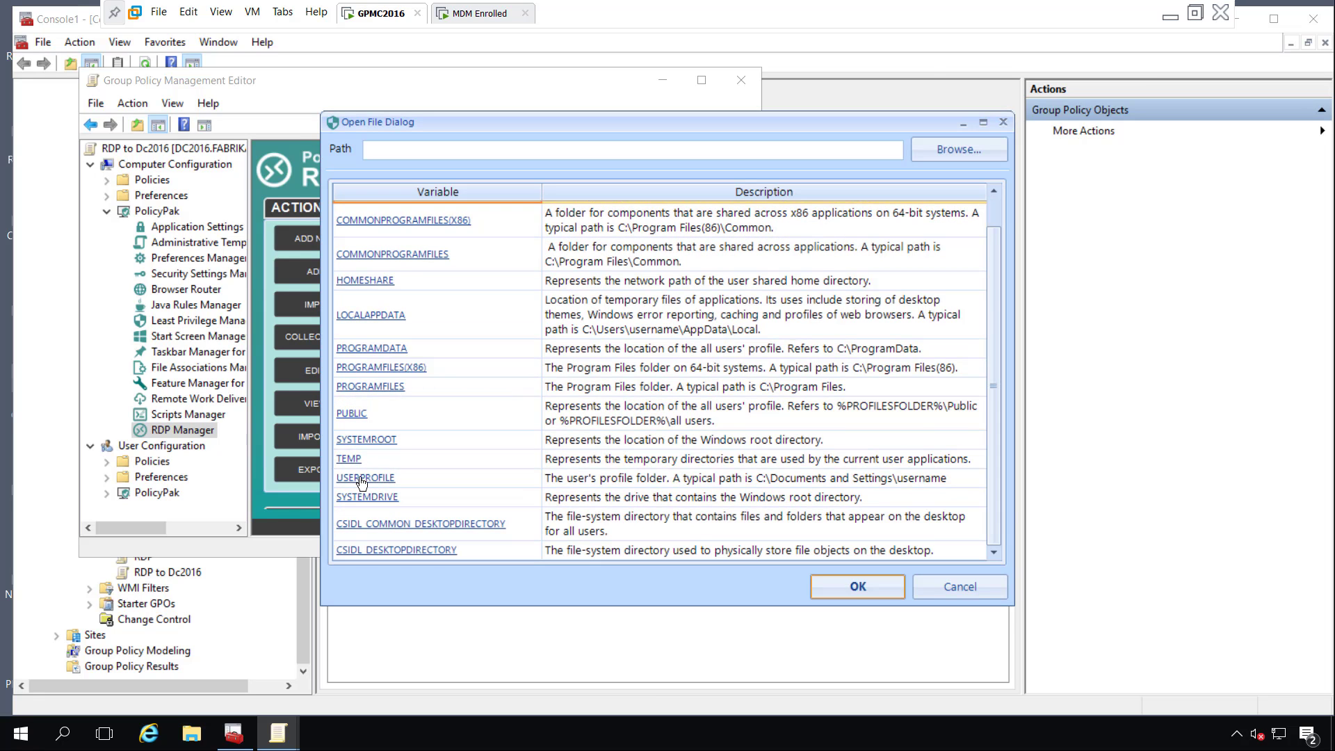
double_click(362, 479)
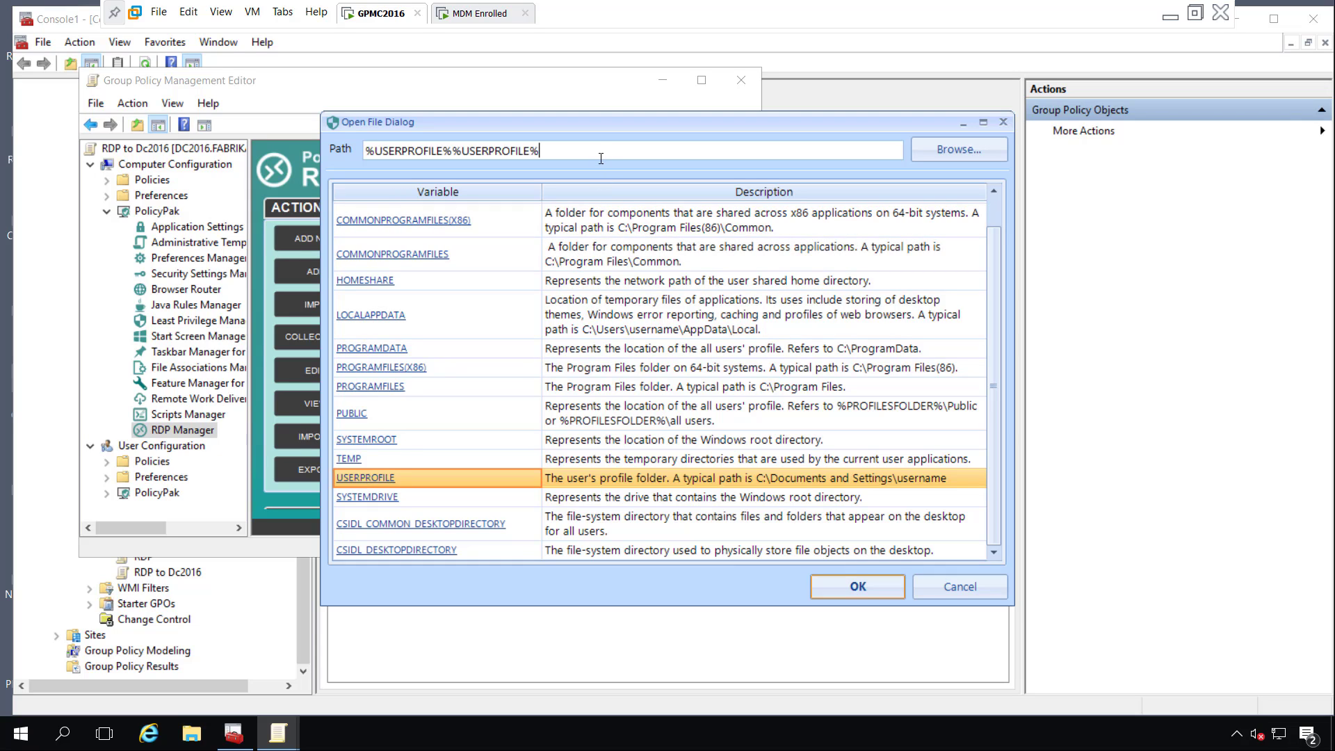
key(BackSpace)
key(BackSpace)
key(BackSpace)
key(BackSpace)
key(BackSpace)
key(BackSpace)
key(BackSpace)
key(BackSpace)
key(BackSpace)
key(BackSpace)
key(BackSpace)
key(BackSpace)
key(BackSpace)
text(\Desktop\Server1.RDP)
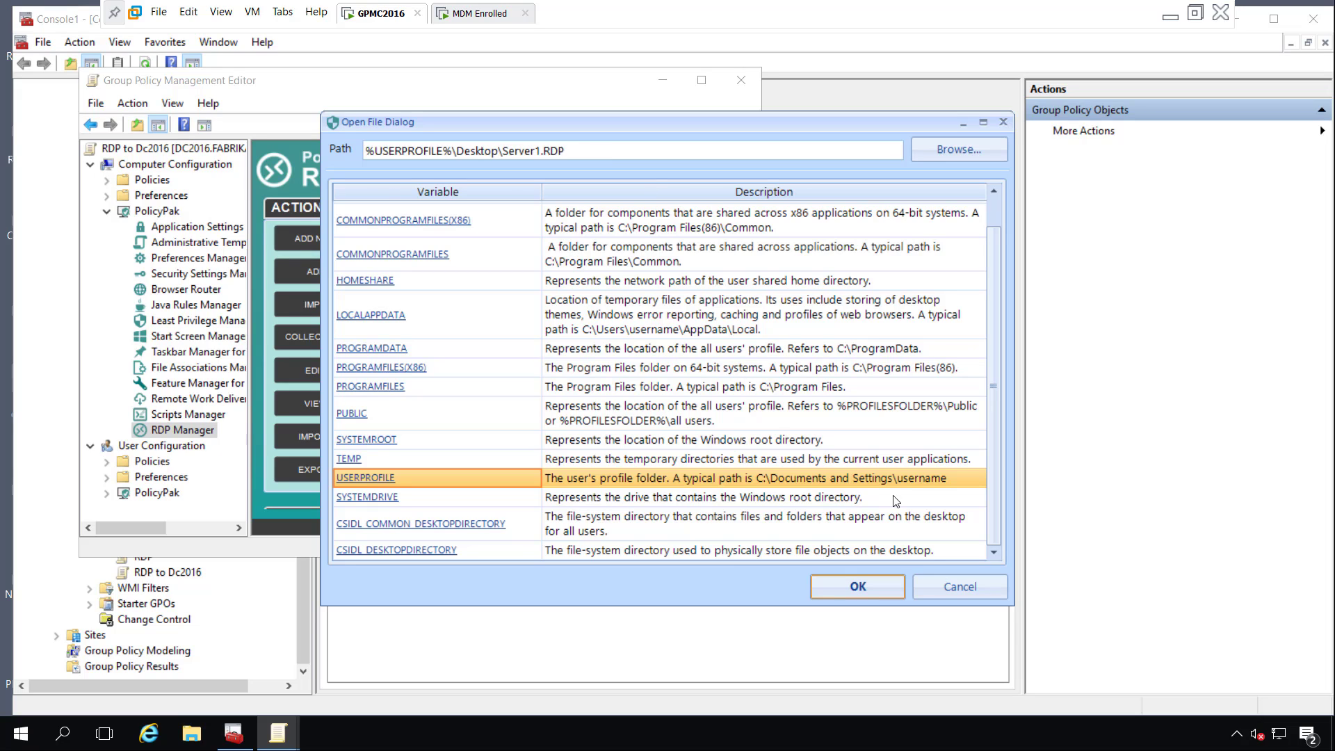
click(857, 583)
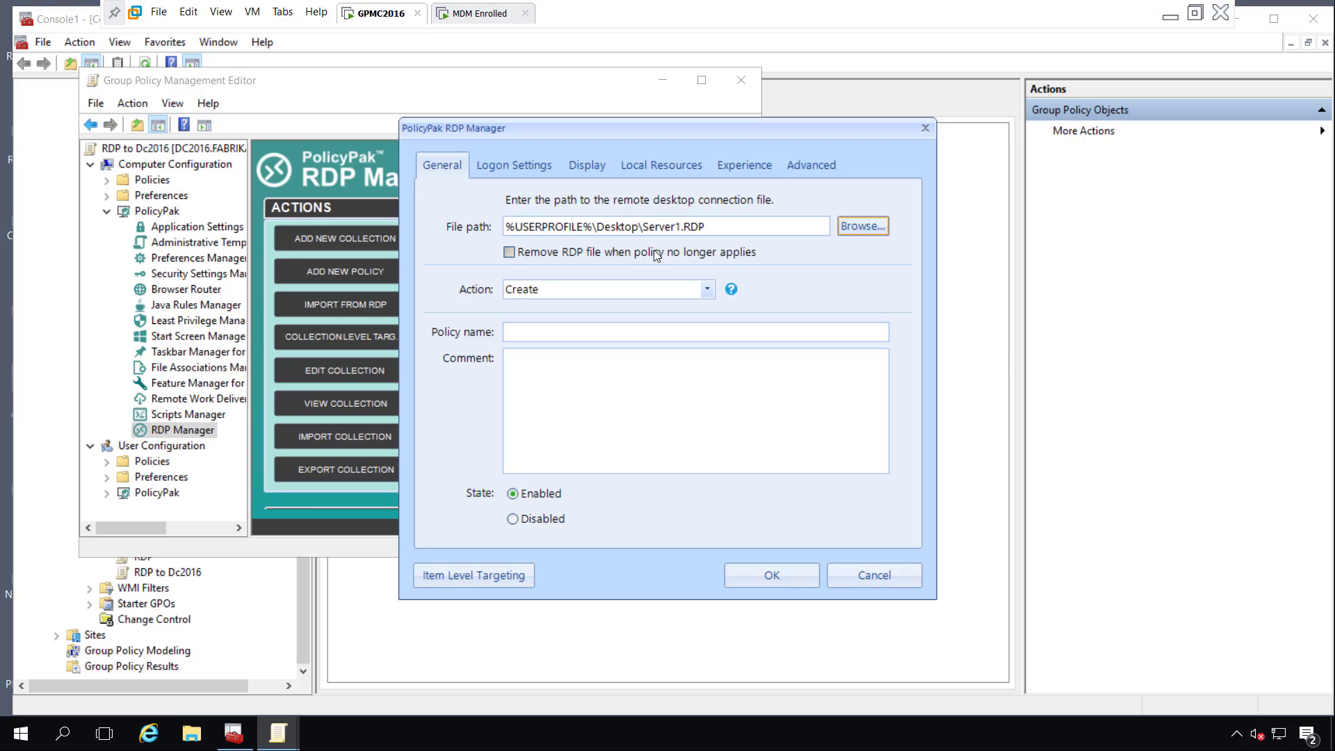
Step: Choose Create as the policy action and name the policy "RDP to DC2016"
click(708, 295)
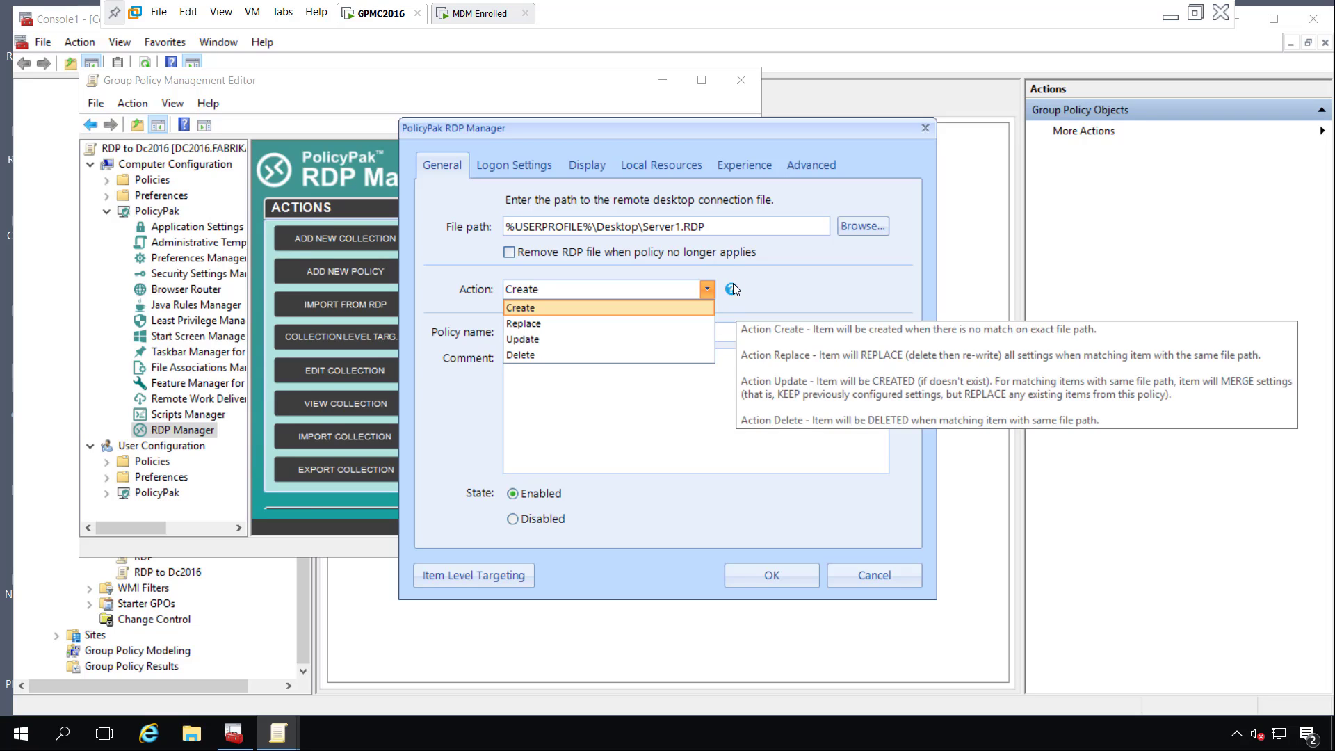
click(703, 308)
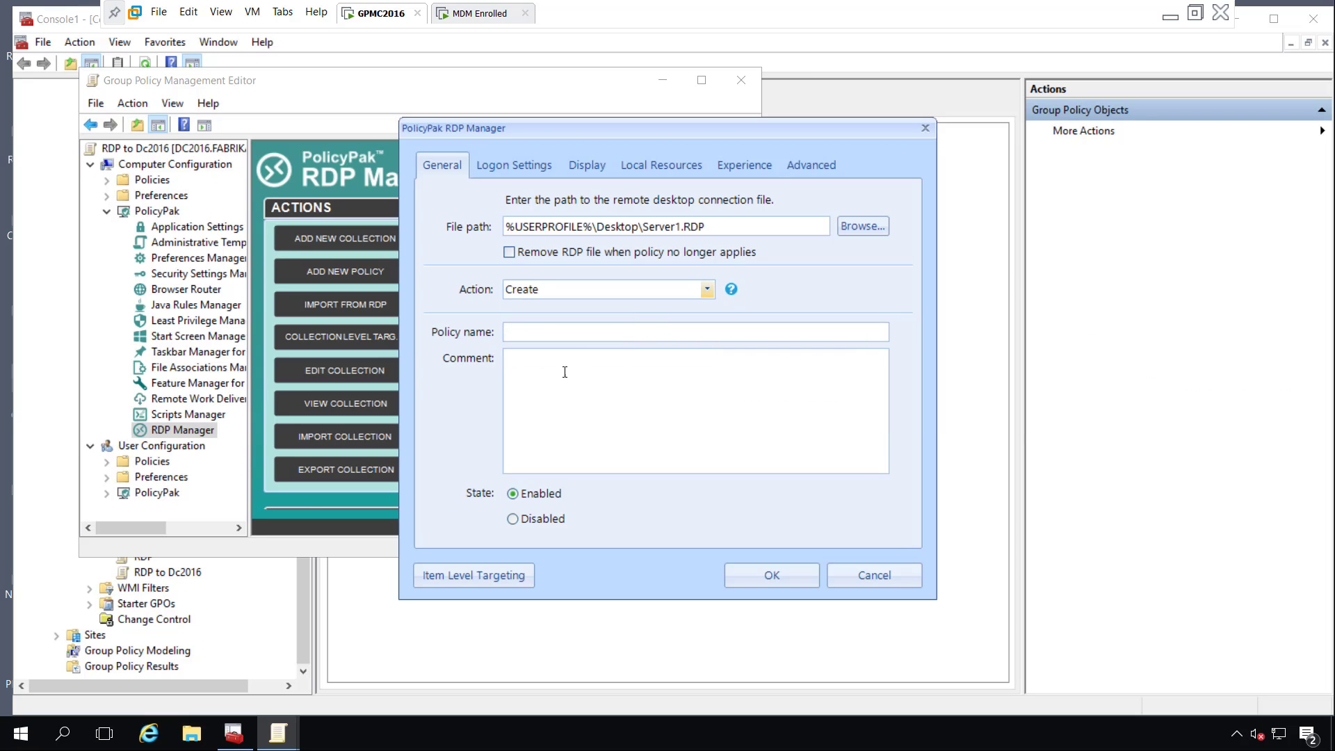
click(581, 339)
text(RDP to 201)
key(BackSpace)
key(BackSpace)
key(BackSpace)
text(DC2016)
Step: In the logon settings, select the domain computer DC2016 as the remote computer and use %domainname%\%username% as the user name
click(495, 164)
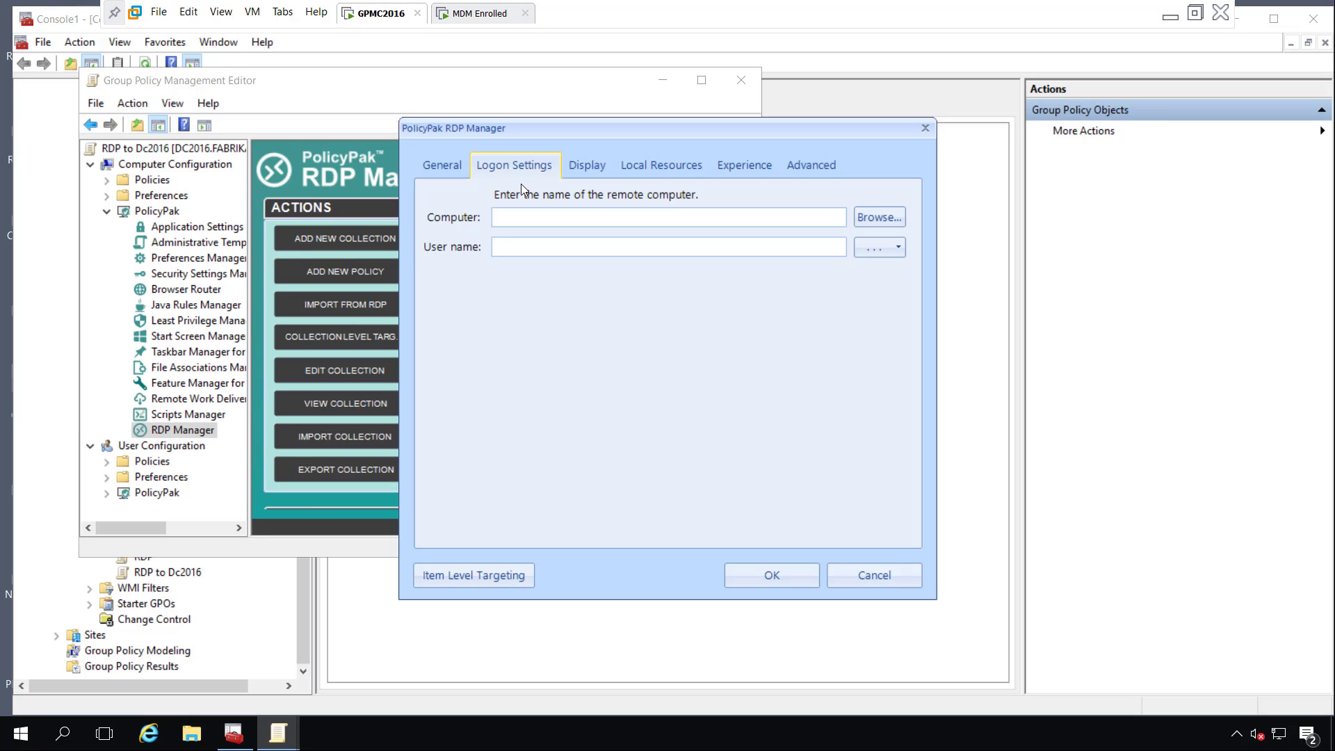
click(879, 216)
text(dc)
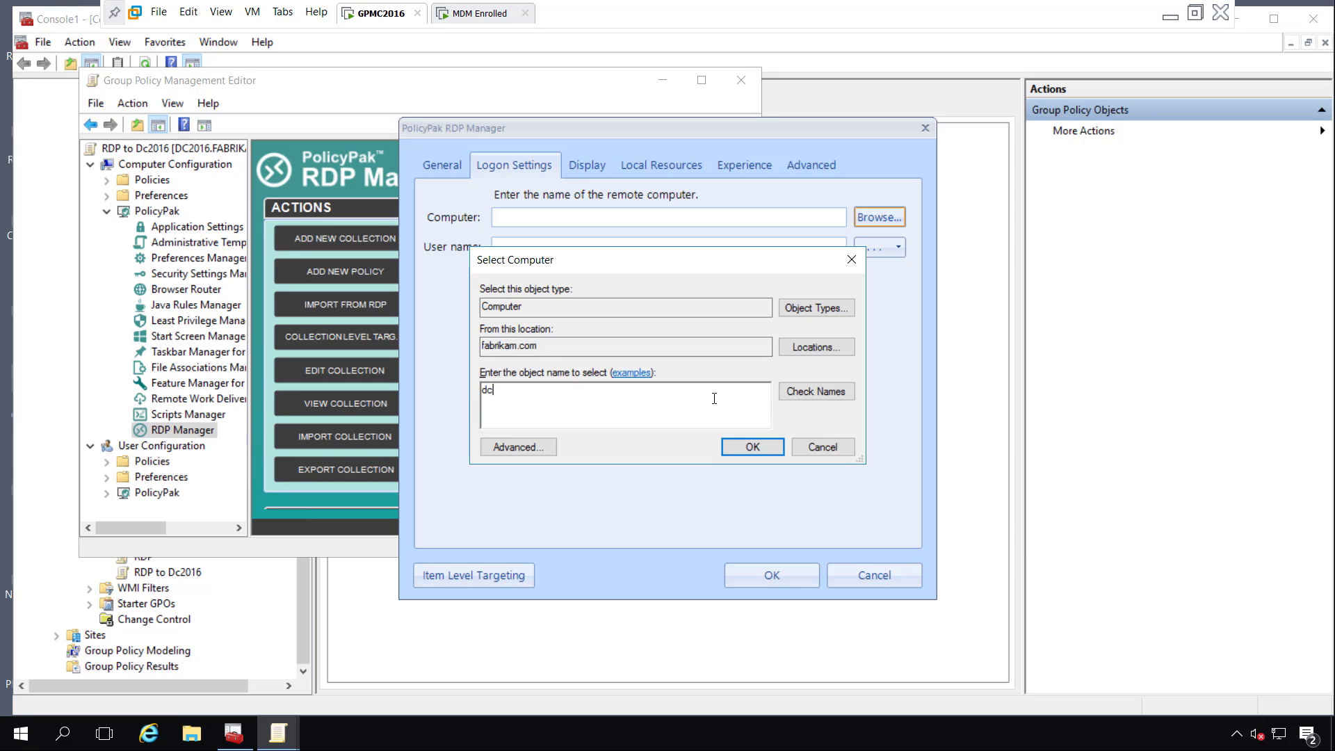
text(2)
click(814, 391)
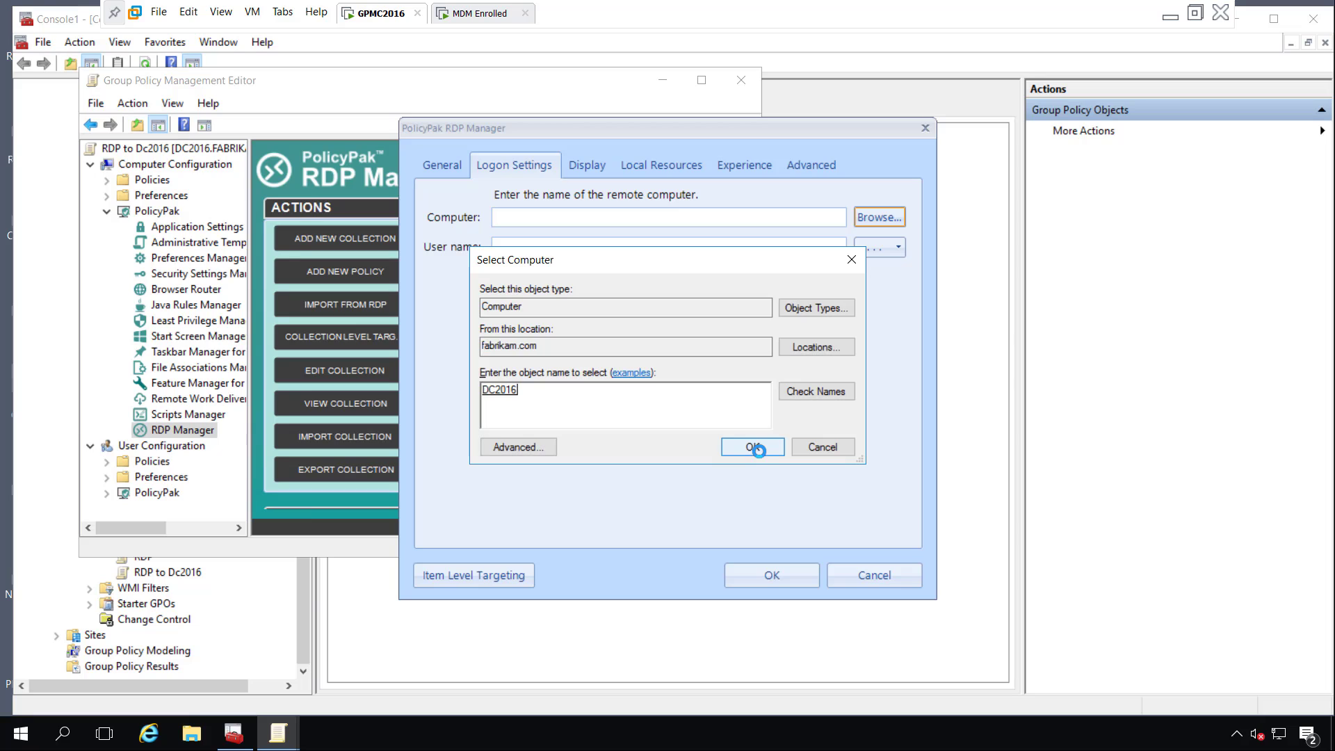
click(756, 448)
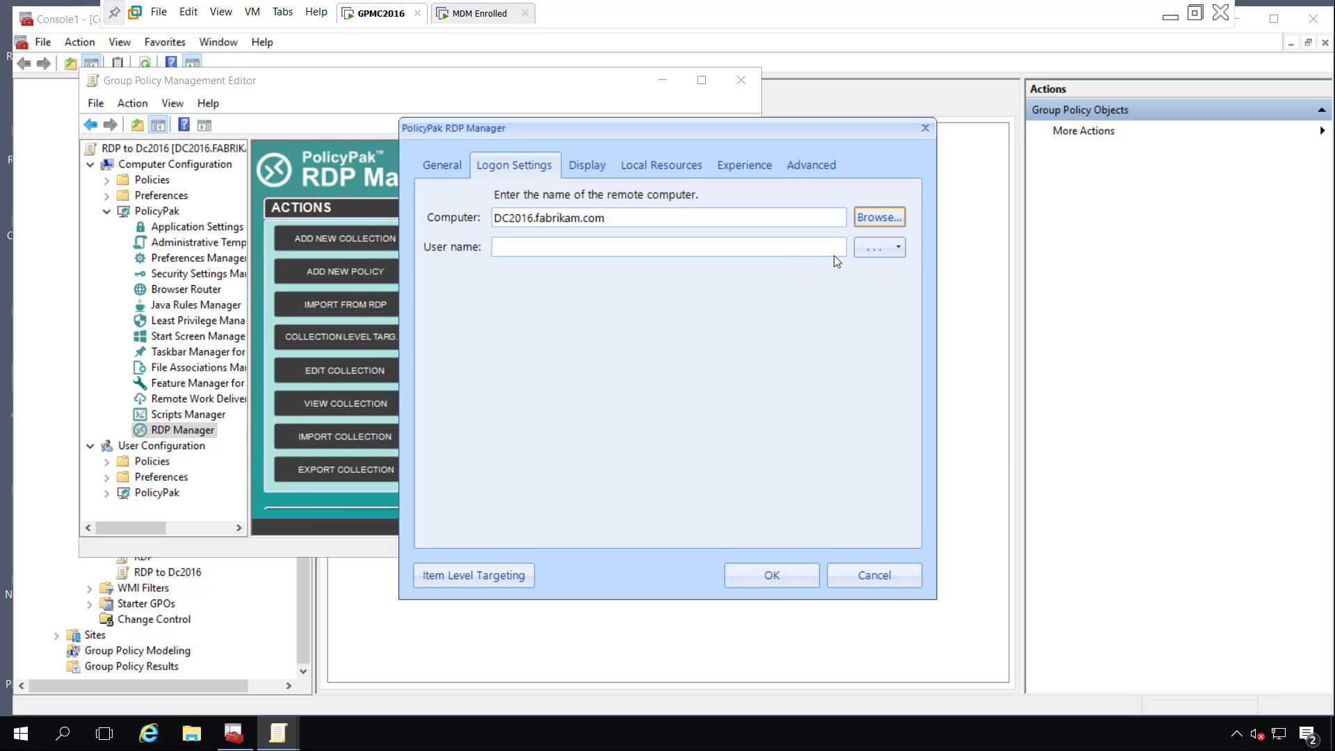
click(878, 248)
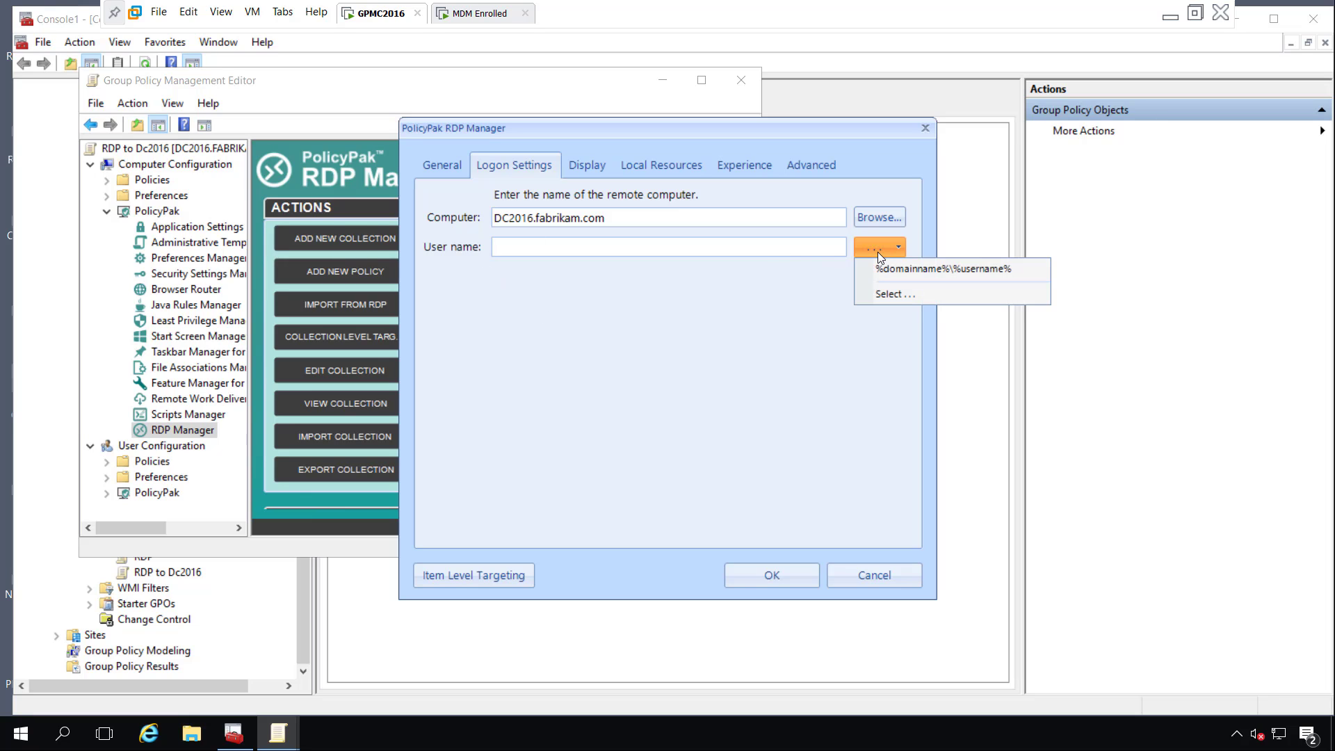
click(909, 276)
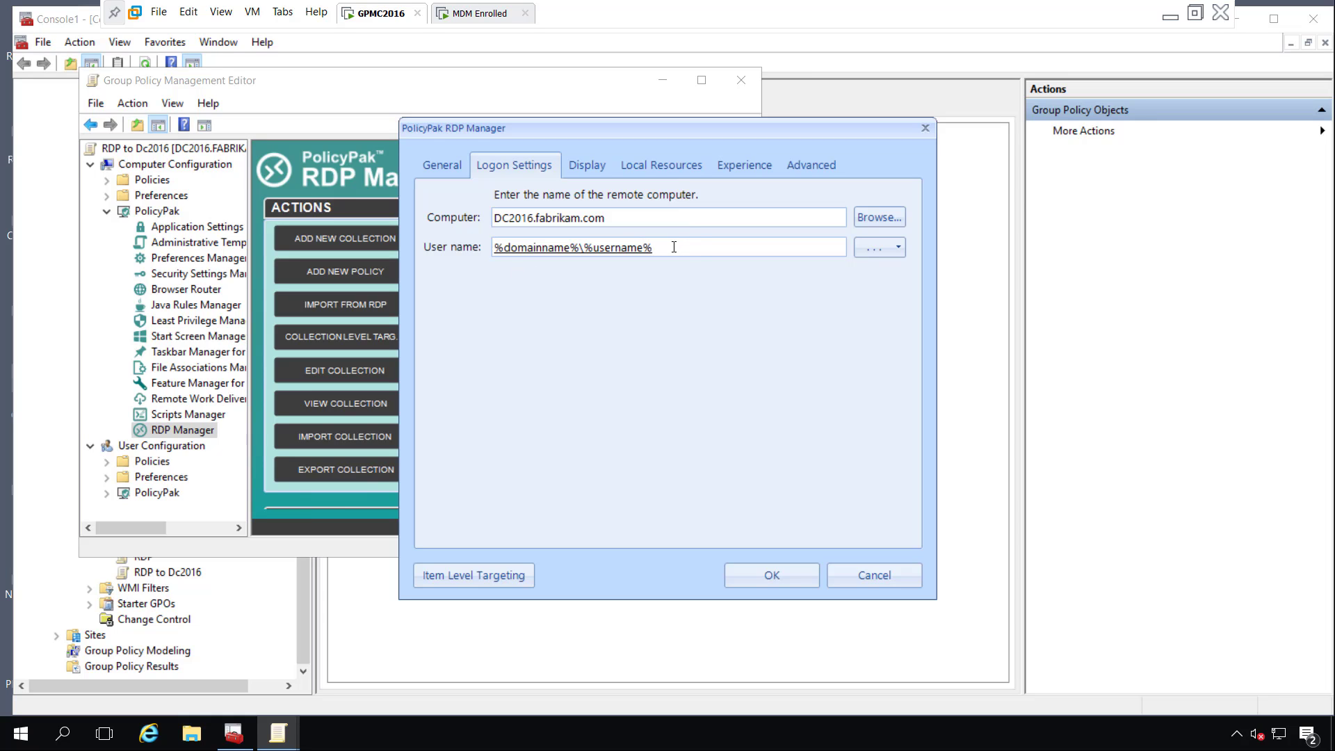
Step: Set the remote desktop size to 800 by 600 pixels and the color depth to True Color (24 bit)
click(587, 166)
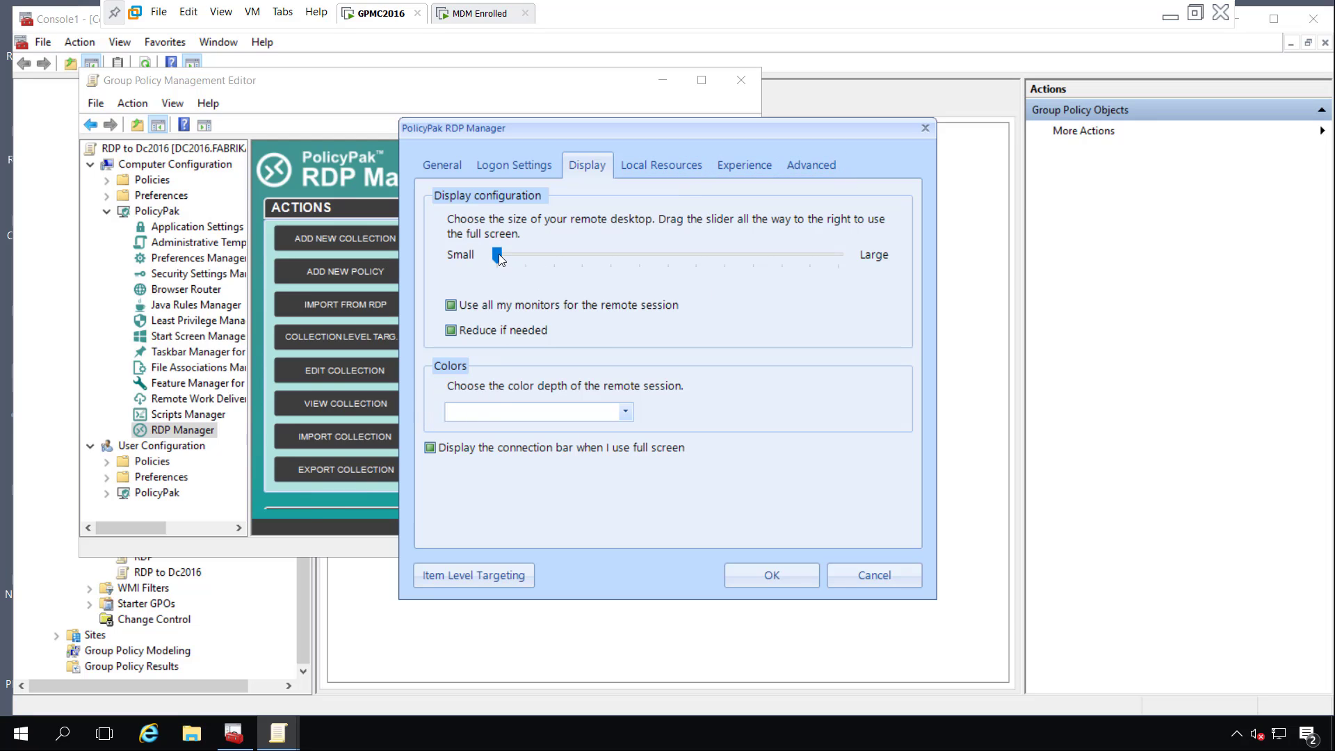
drag(499, 257, 526, 256)
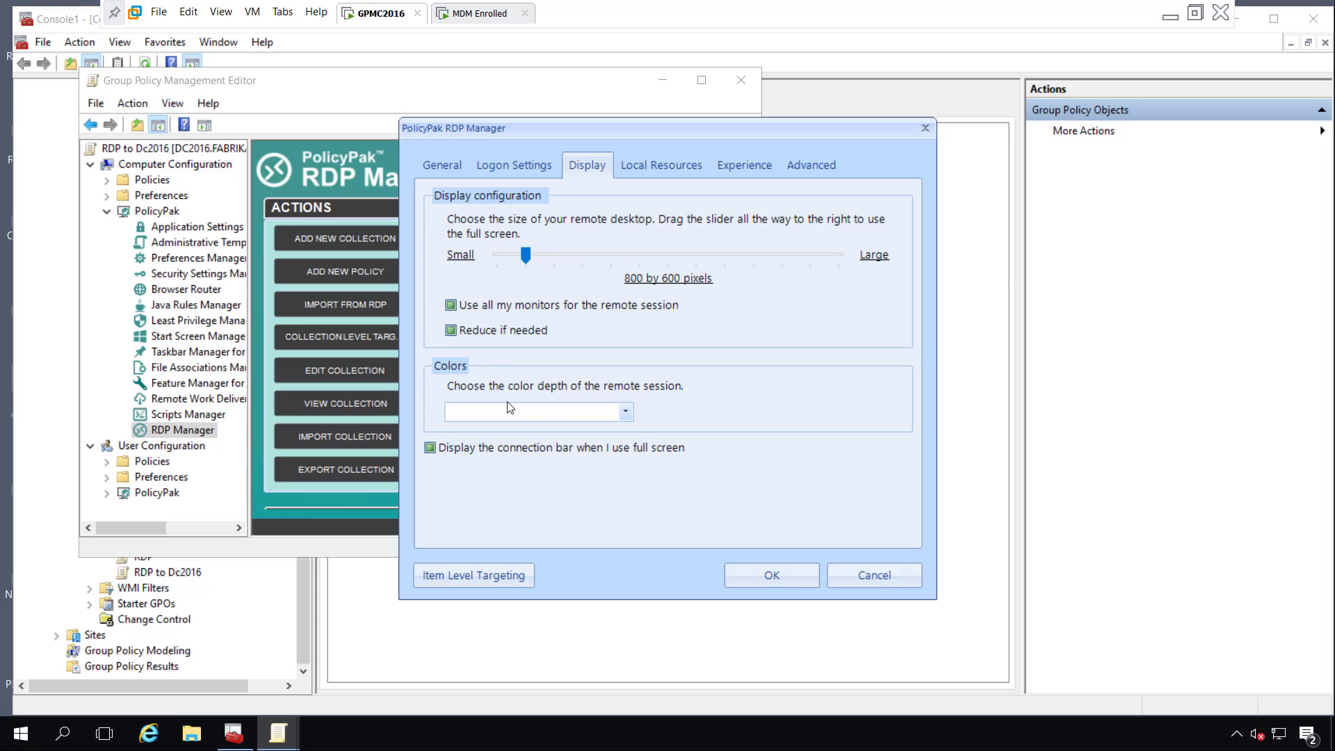
click(556, 417)
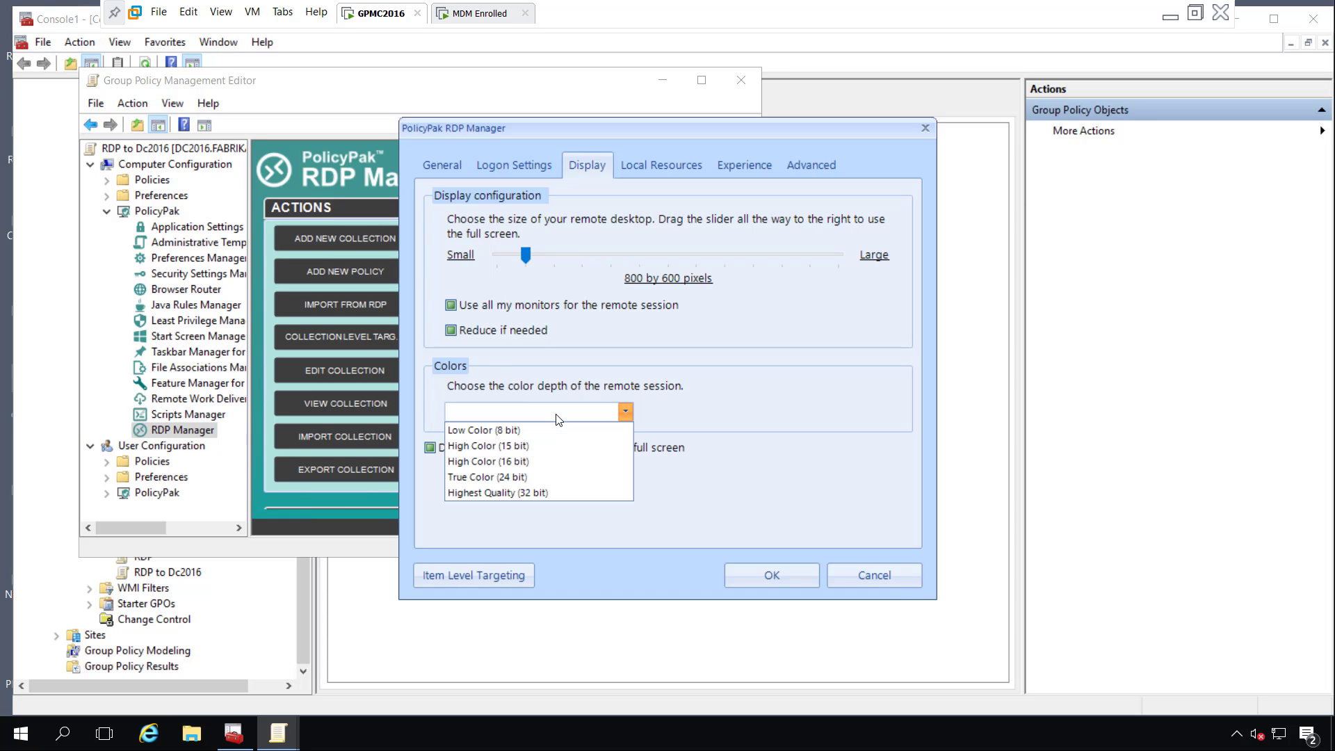
click(501, 479)
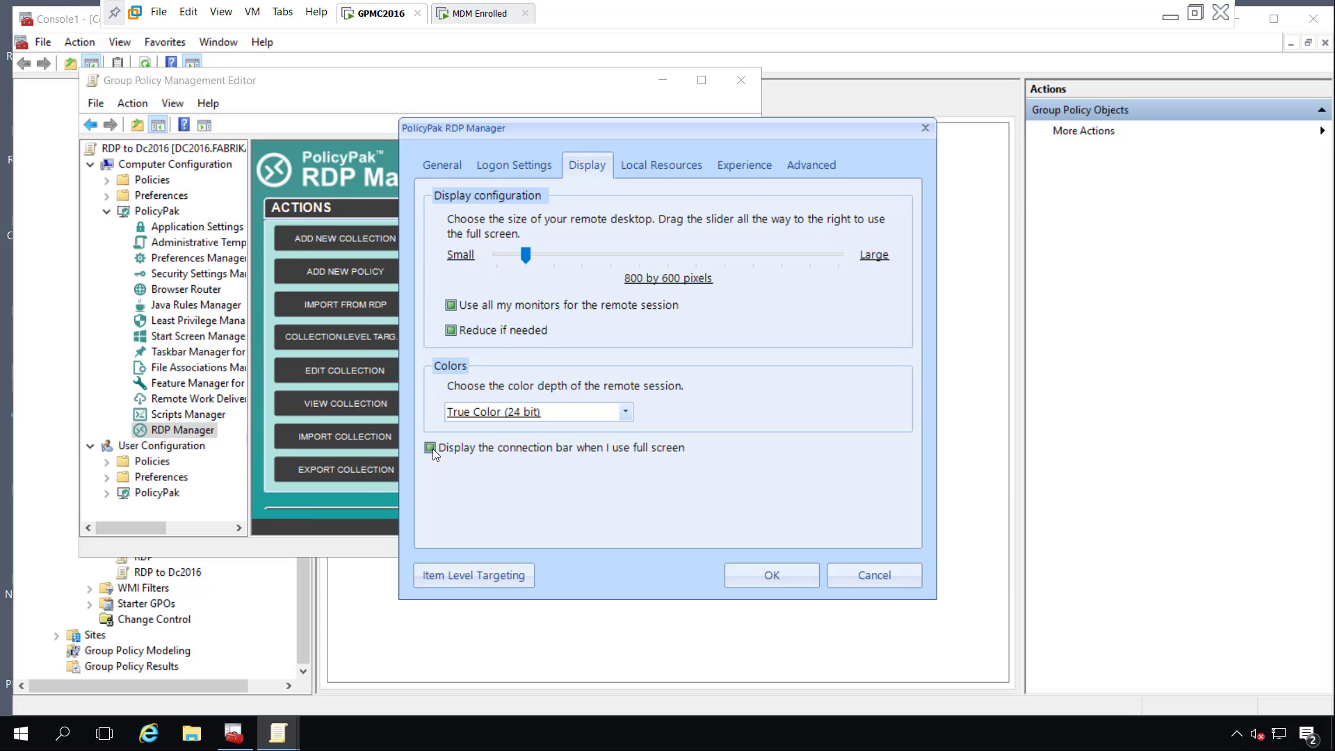
click(451, 306)
click(451, 306)
Step: Review the policy's Local Resources, Experience and Advanced settings
click(677, 165)
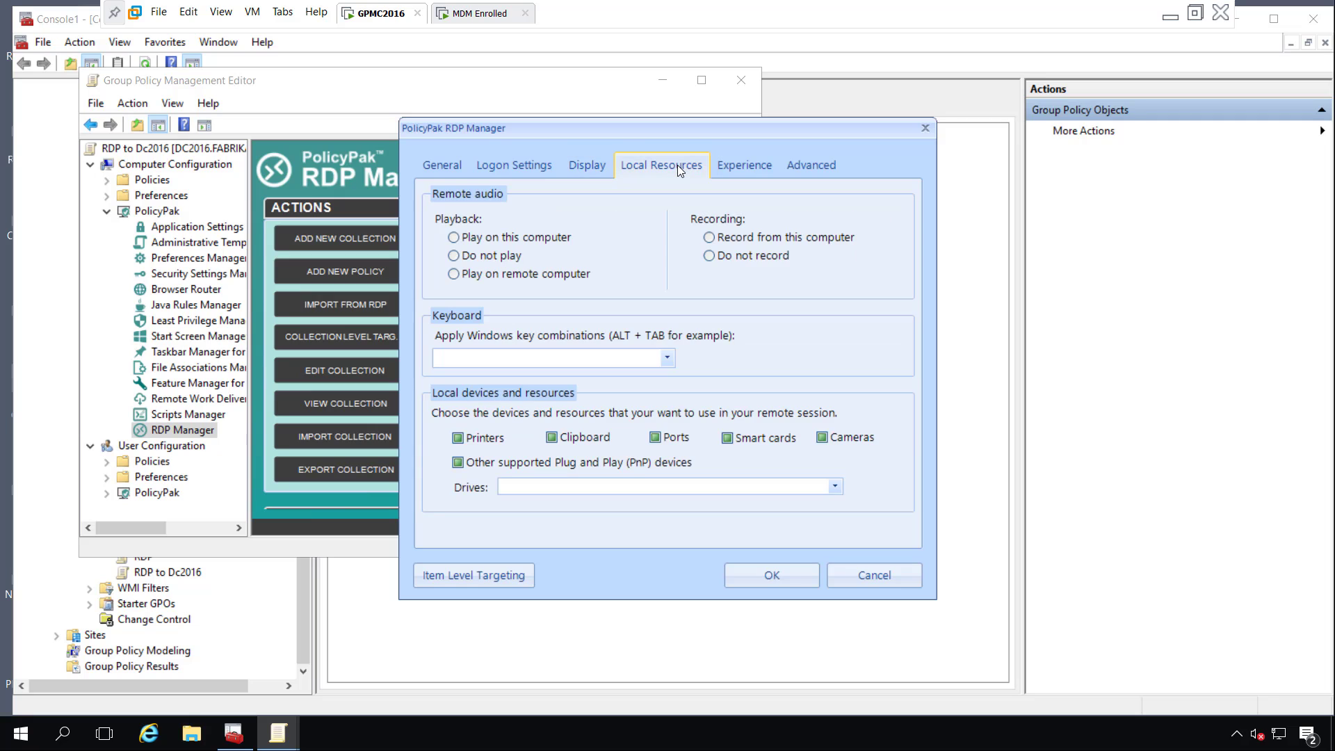
click(763, 167)
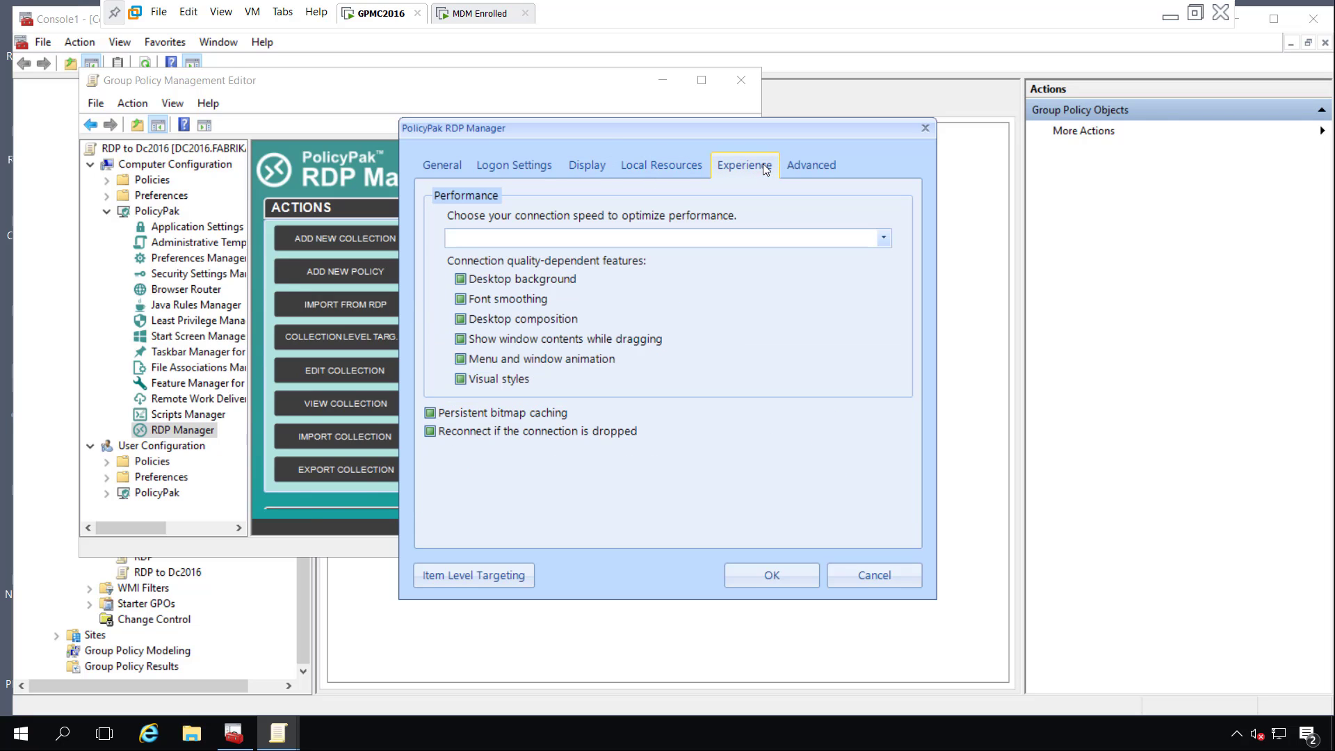
click(811, 167)
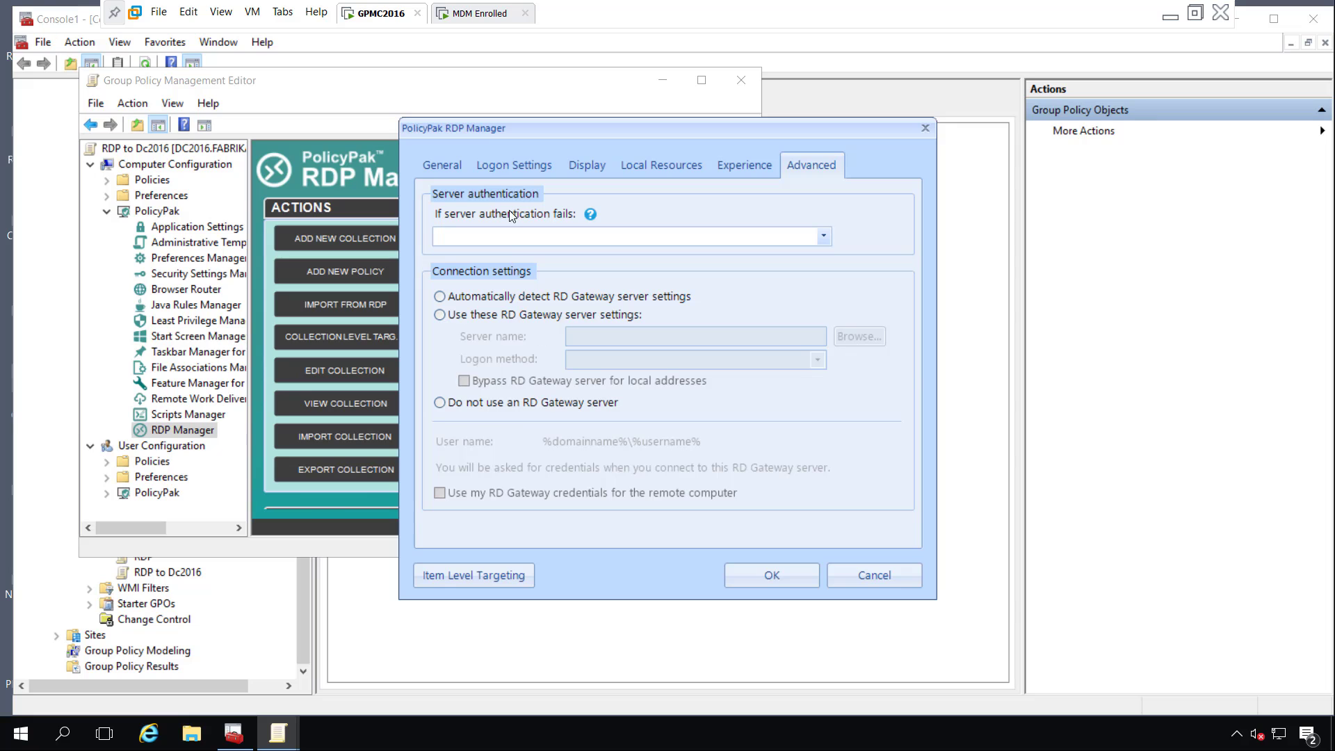
Step: Save the RDP to DC2016 policy and export it as an XML file named "RDP to dc2016" on the desktop
click(587, 165)
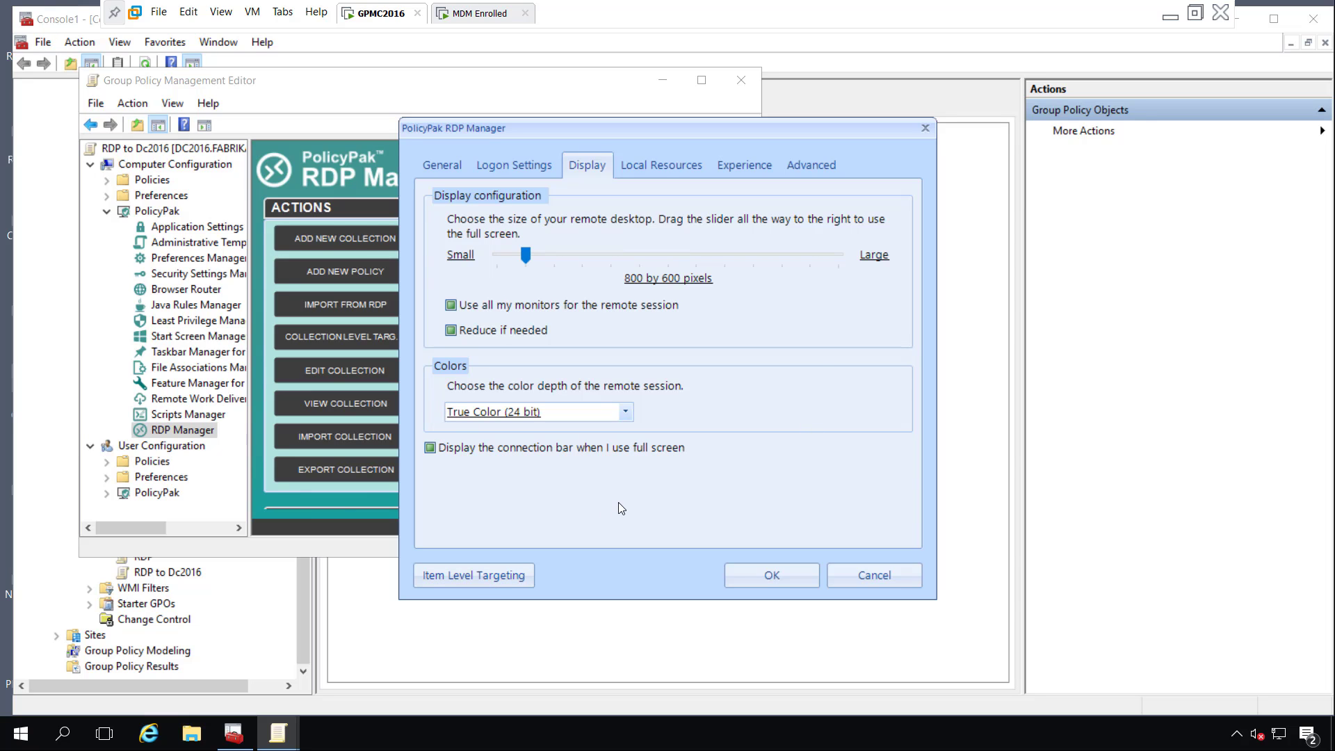
click(769, 574)
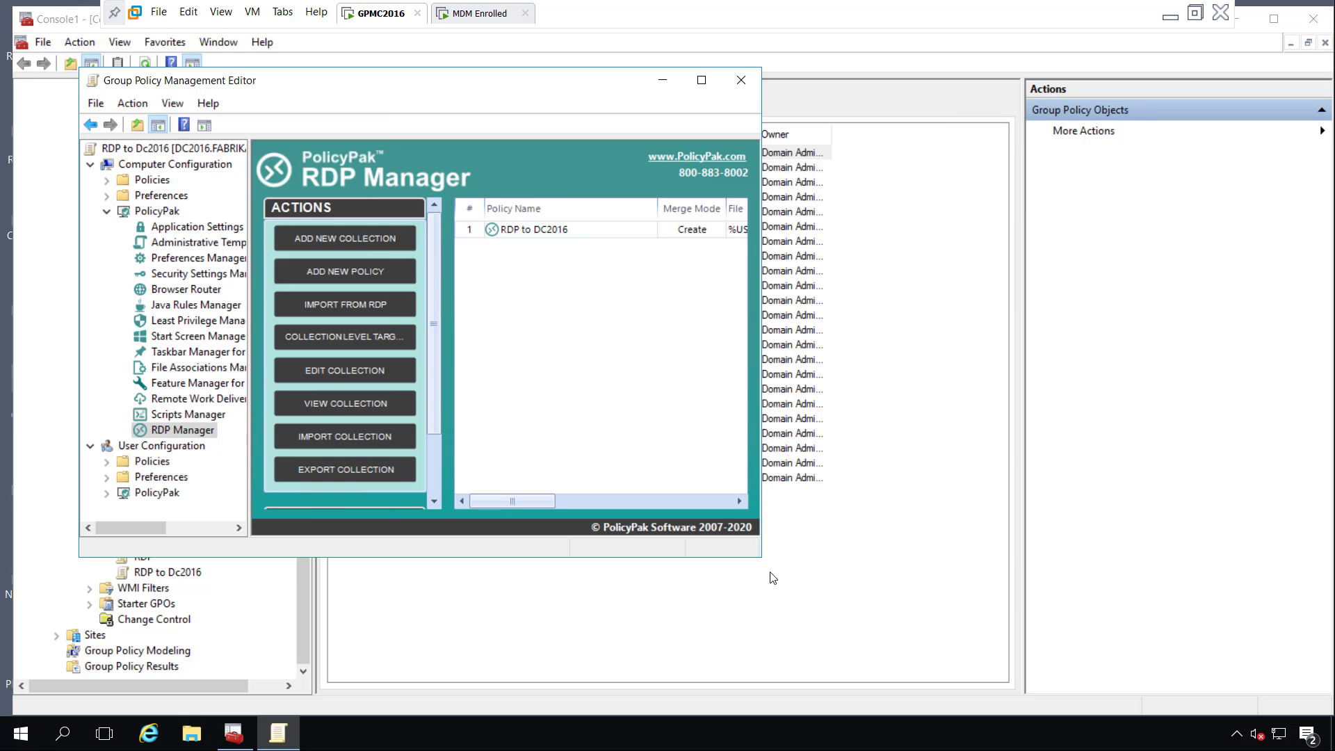
right_click(508, 234)
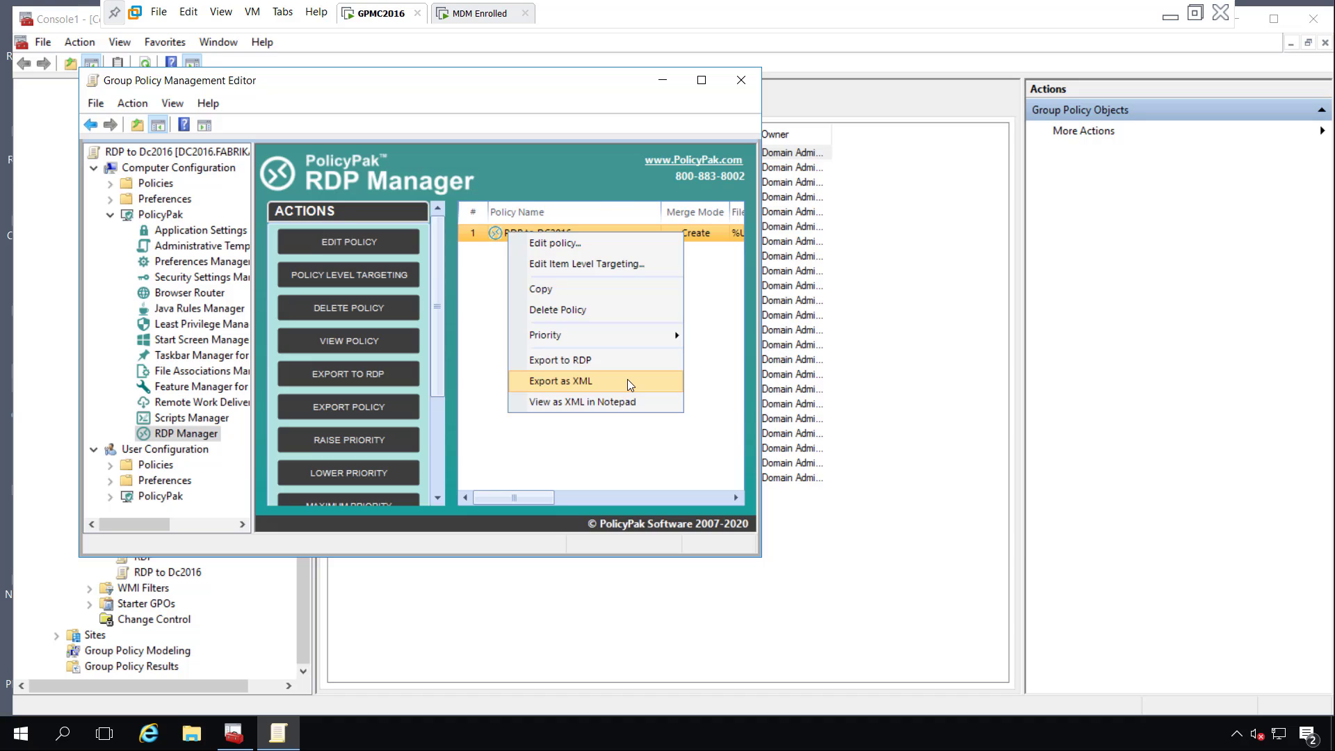
click(627, 380)
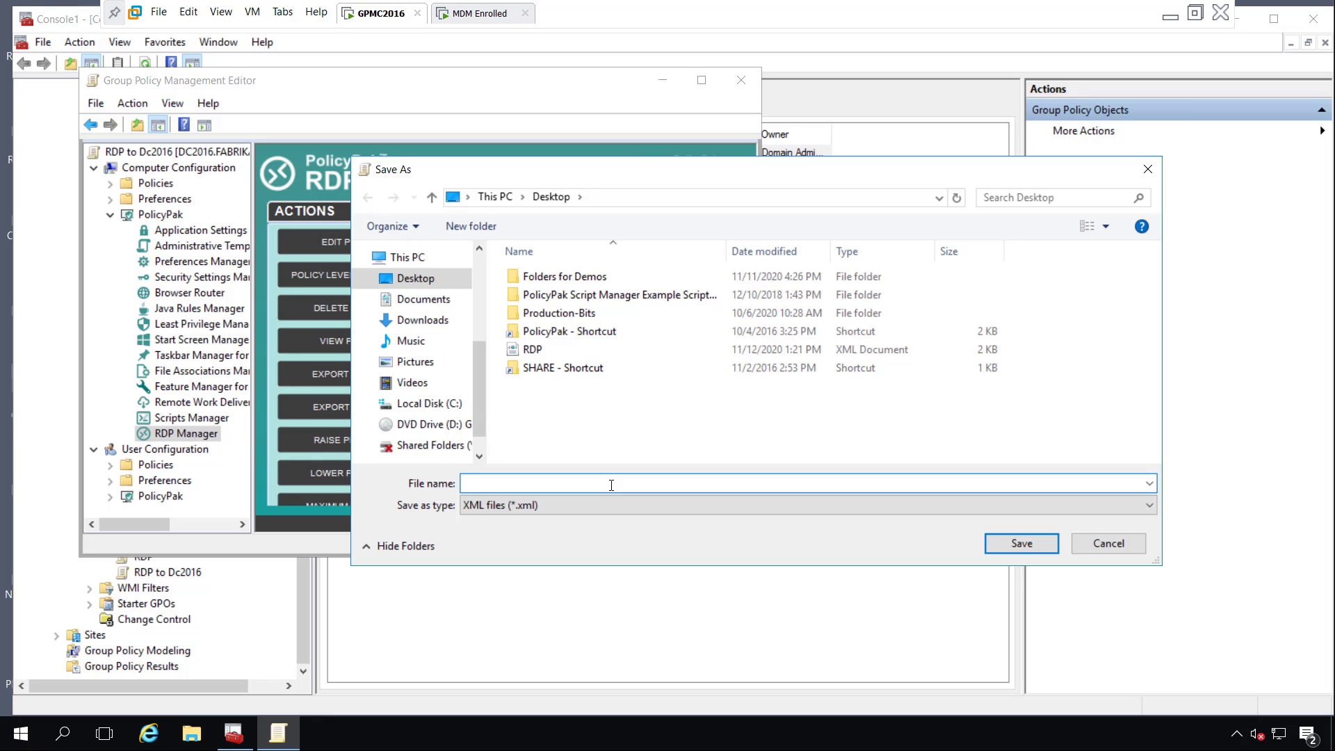
text(RDP to dc2016)
click(1021, 543)
Step: Close the Group Policy editor and the management console, and locate the exported XML file on the desktop
click(741, 79)
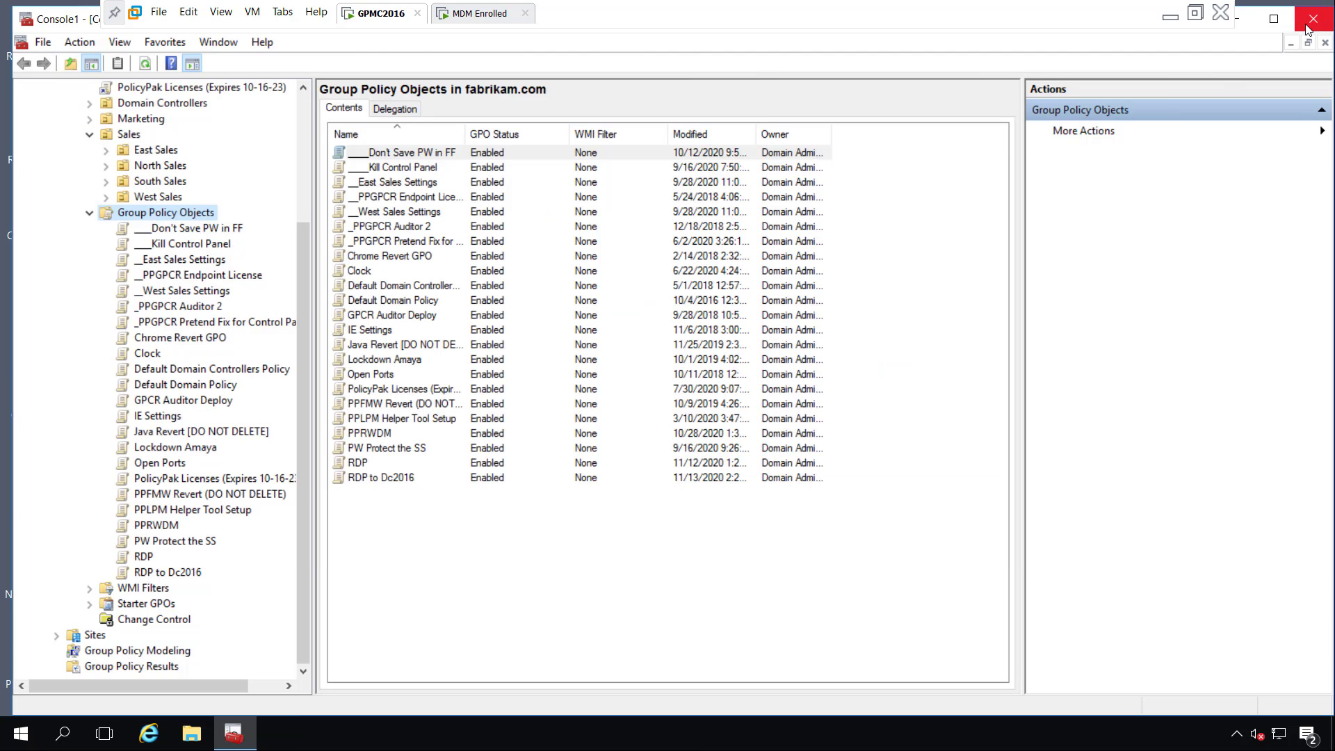
click(1314, 28)
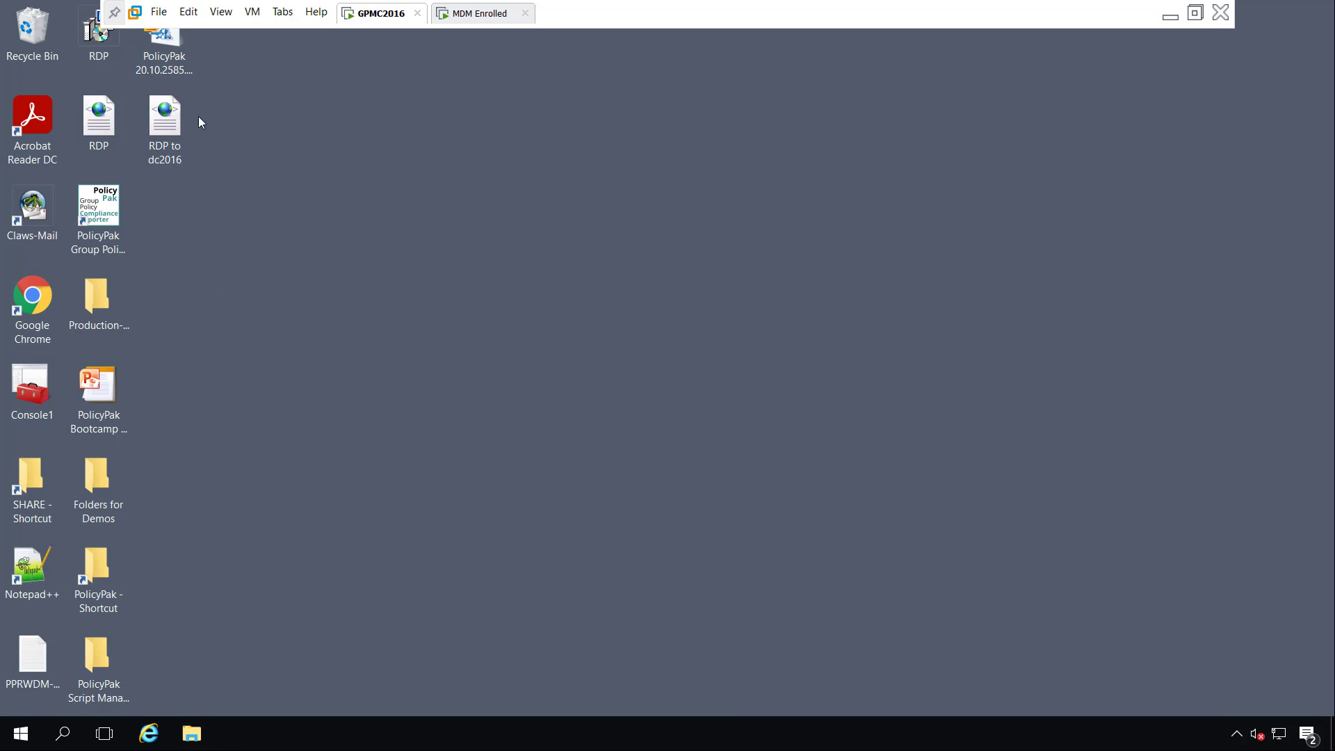
click(197, 118)
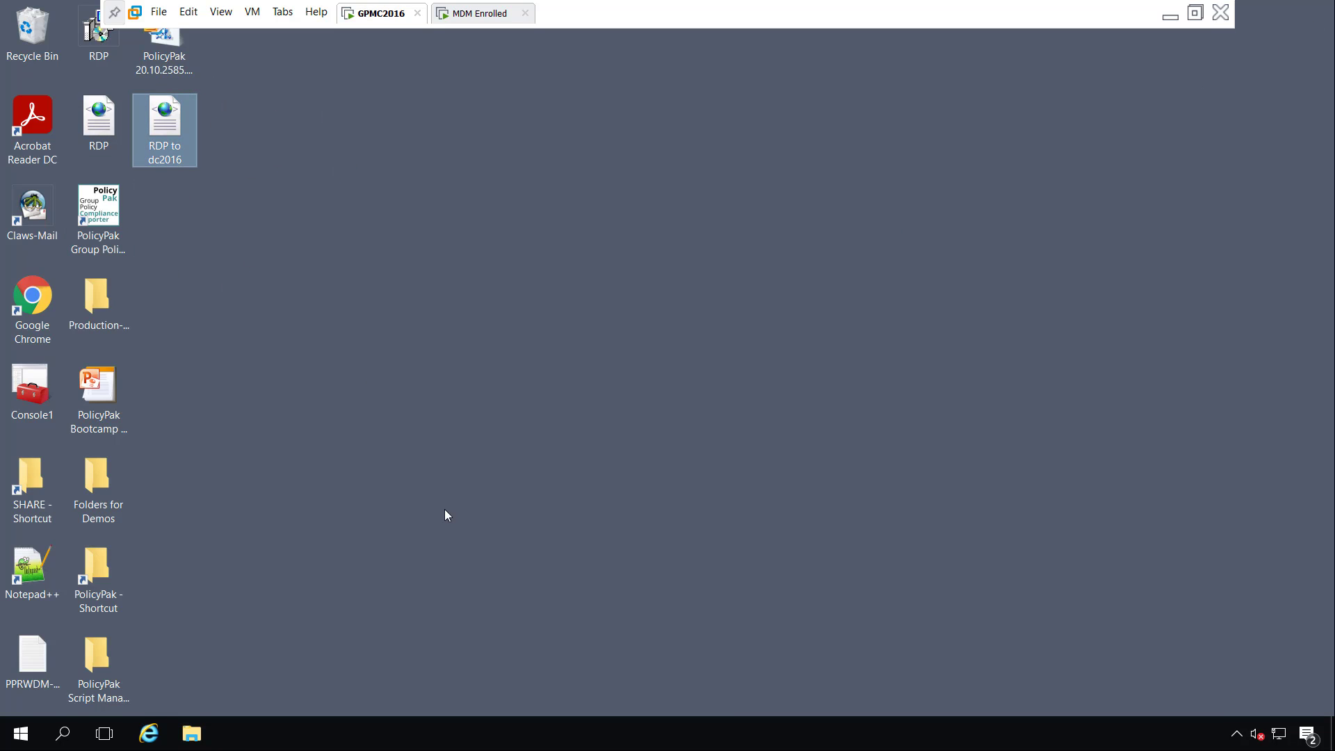
click(352, 586)
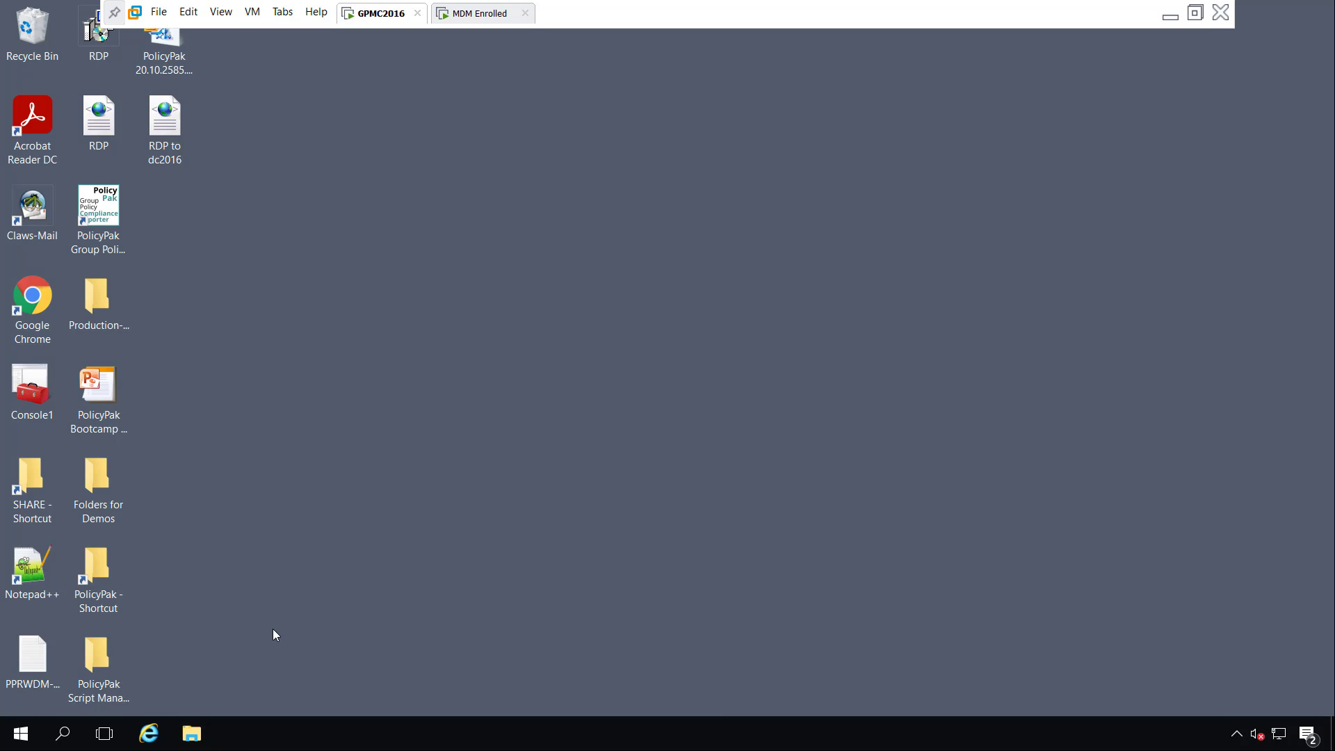
Step: Launch the PolicyPak Exporter Tool and choose to create a new MSI installer
click(17, 735)
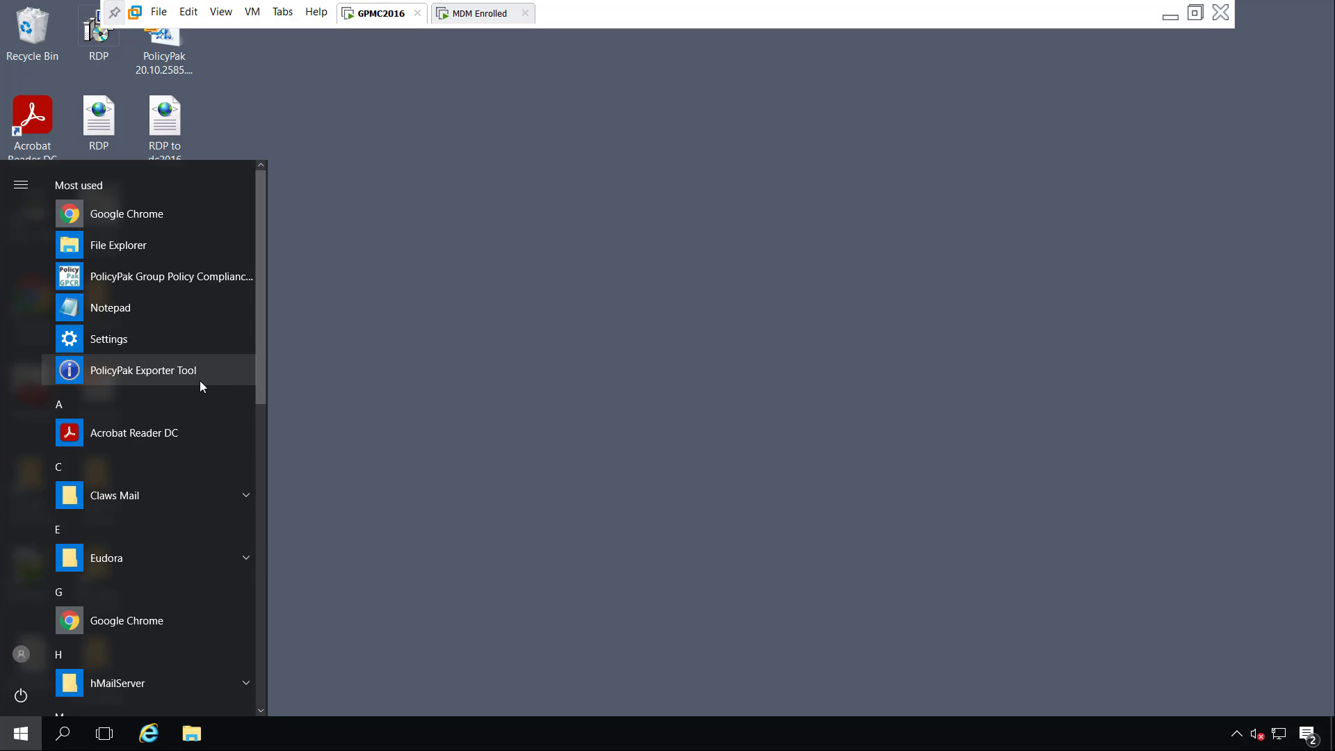
scroll(157, 590, down, 5)
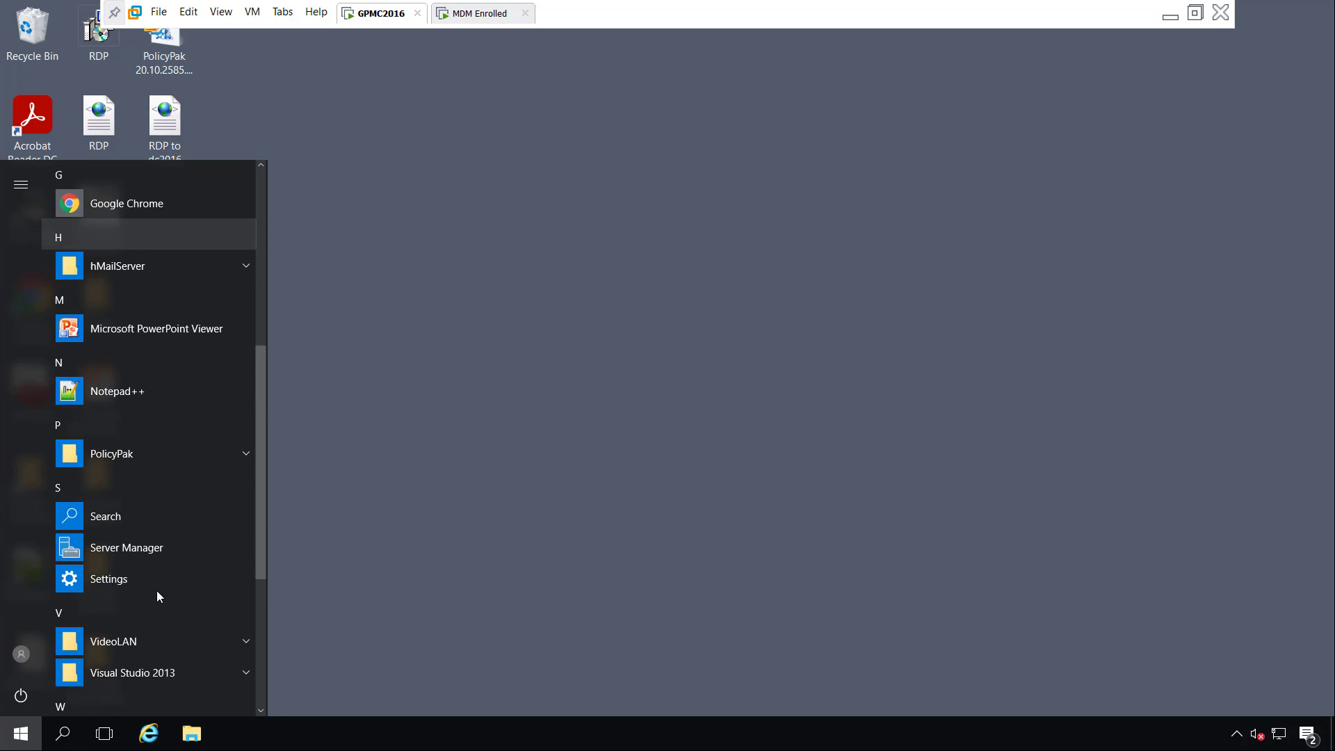
click(165, 461)
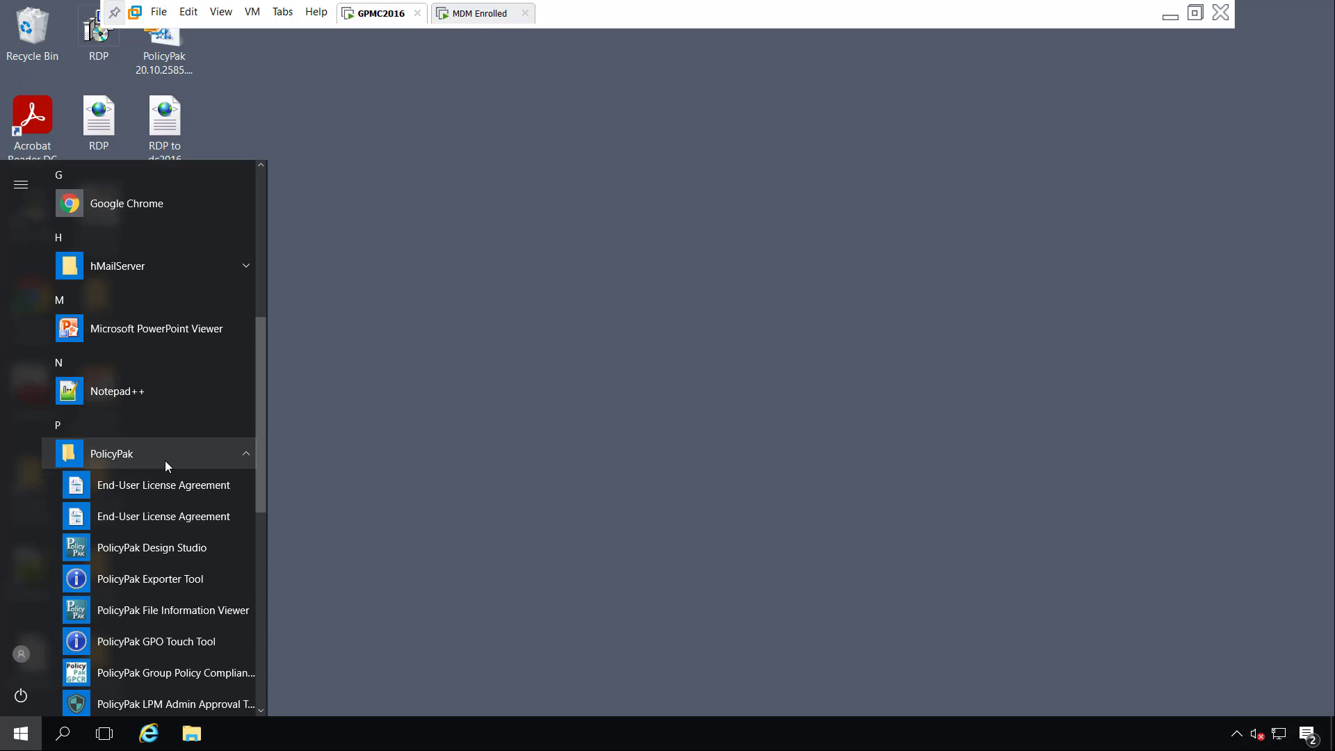
scroll(165, 460, down, 1)
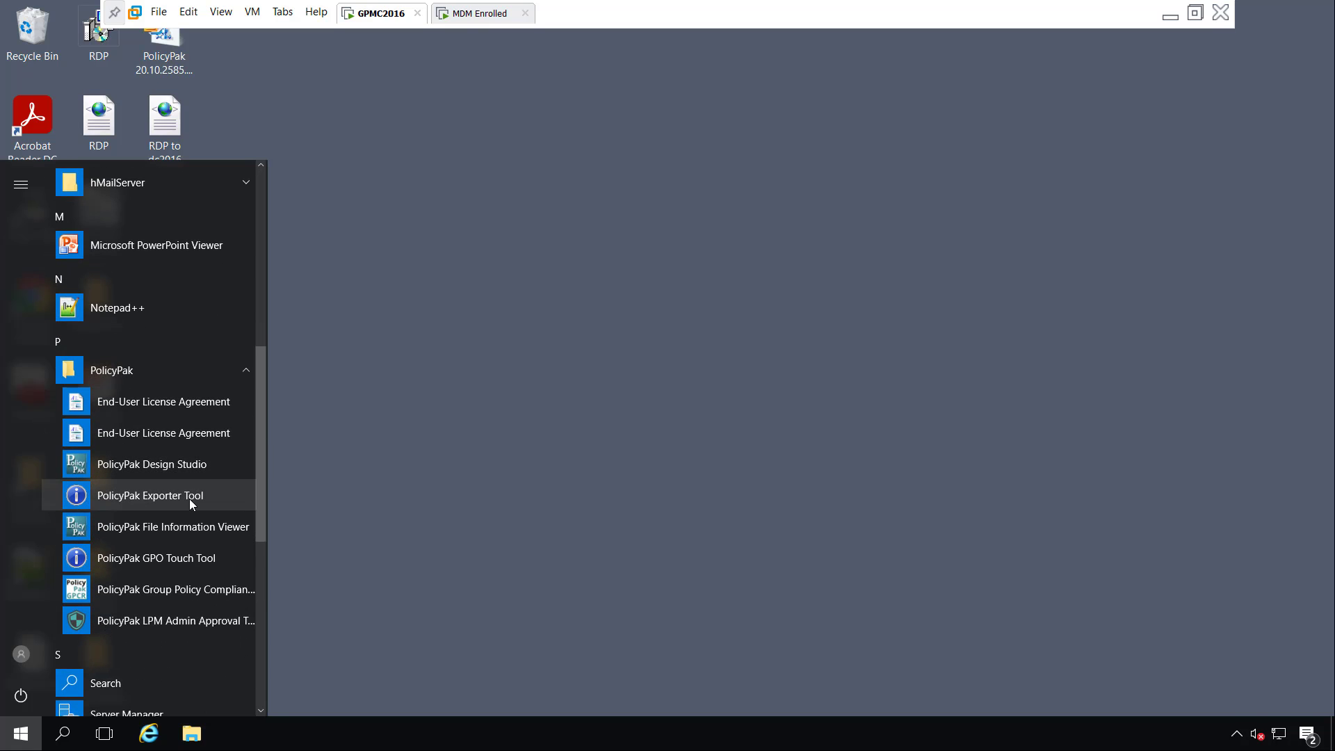
click(189, 498)
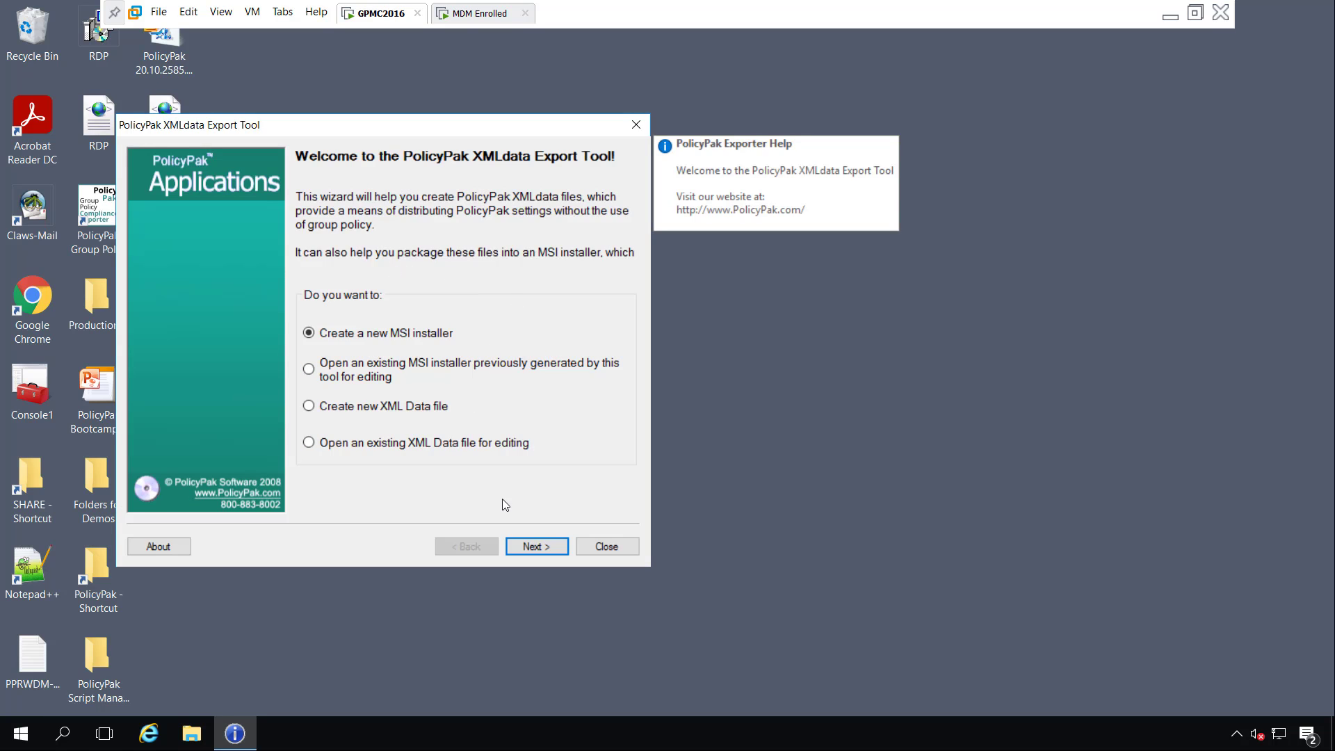
click(530, 545)
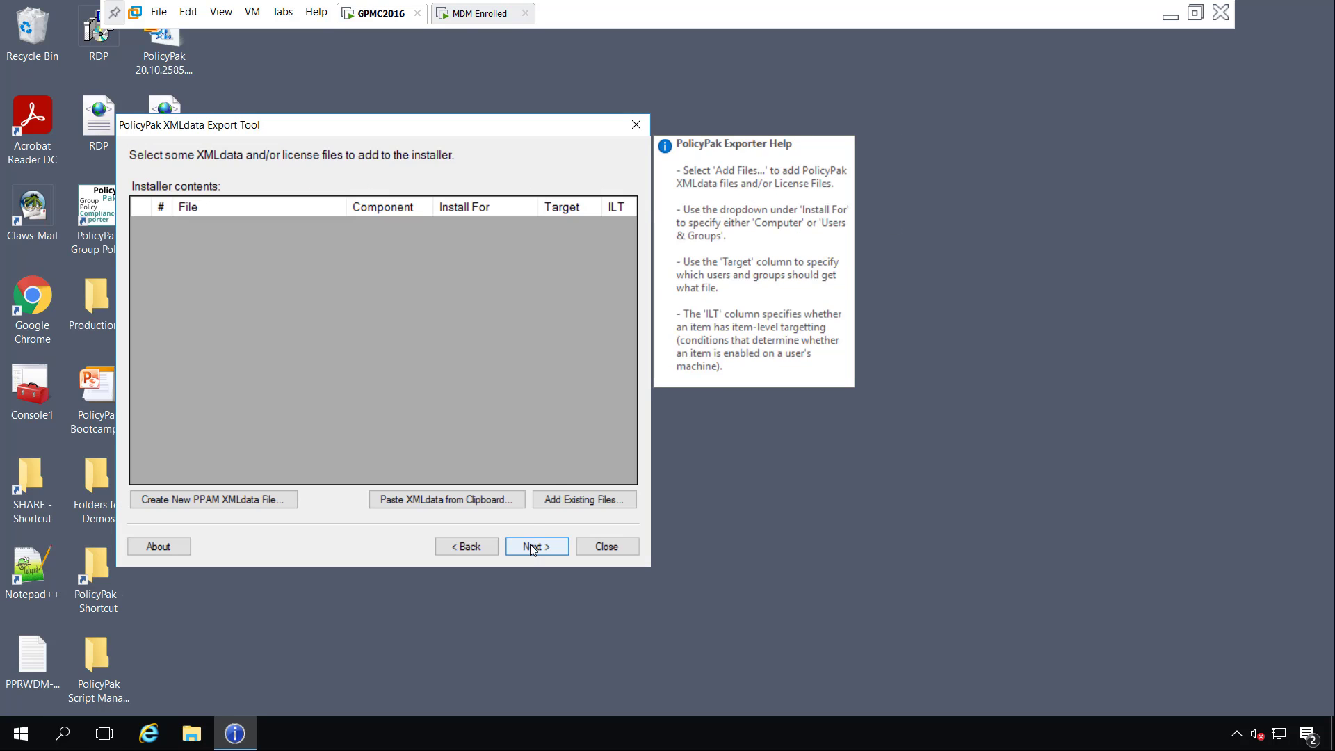
Step: Add the existing file "RDP to dc2016" from the desktop to the installer contents and continue to the installer properties
click(561, 498)
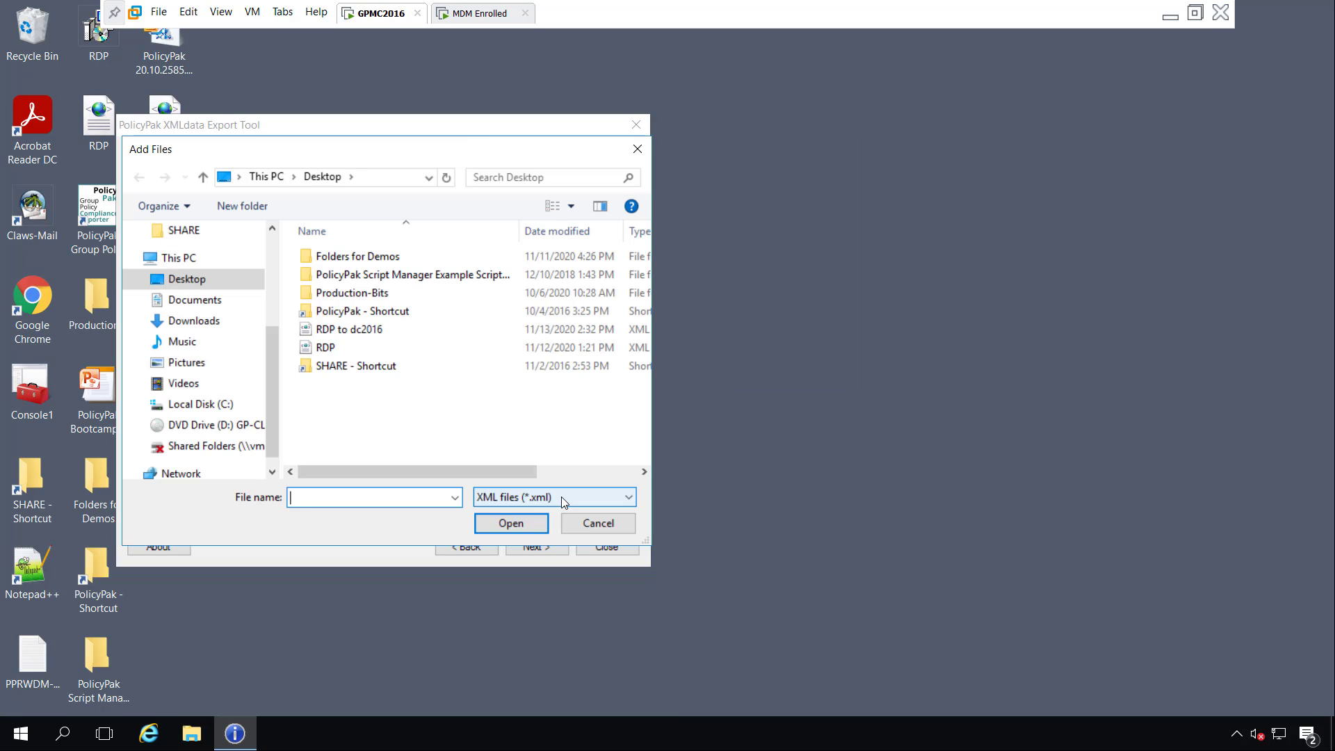
double_click(338, 330)
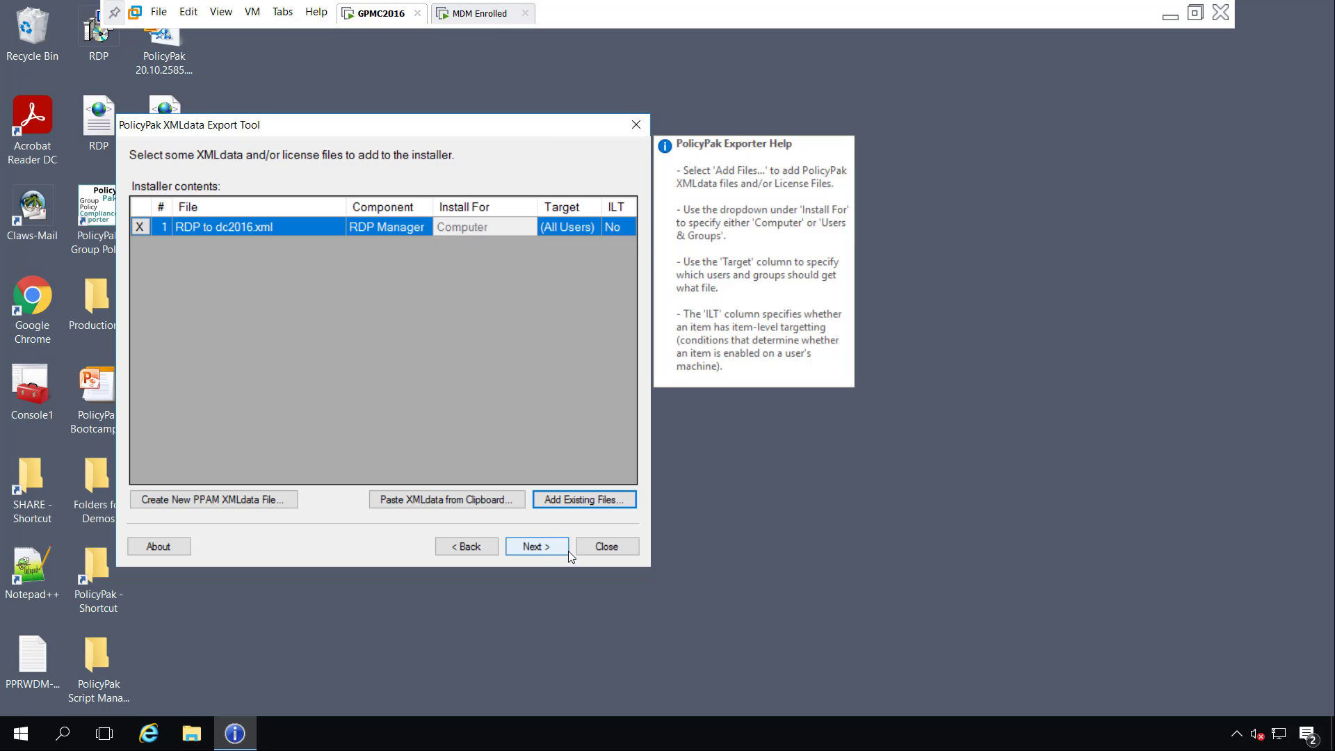
click(540, 549)
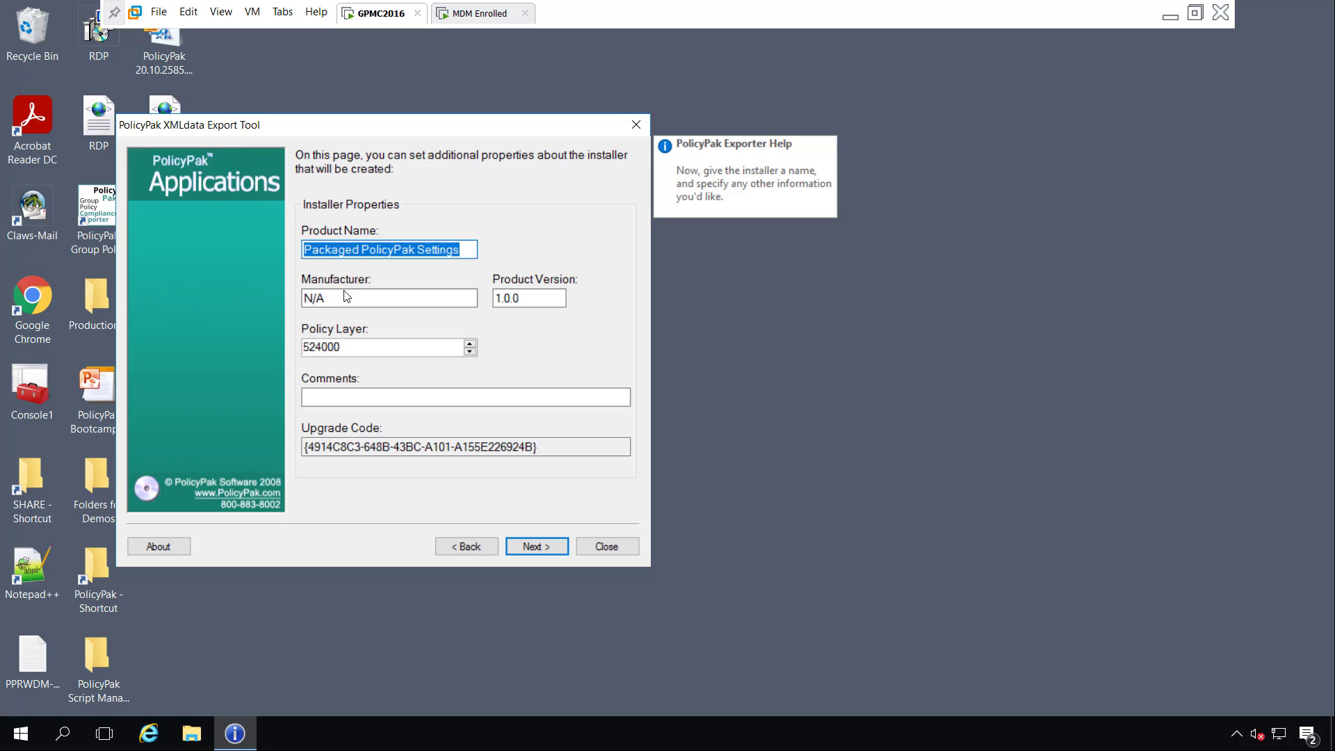
Step: Set the installer's manufacturer to PolicyPak and proceed to saving the MSI
key(Tab)
text(PolicyPak)
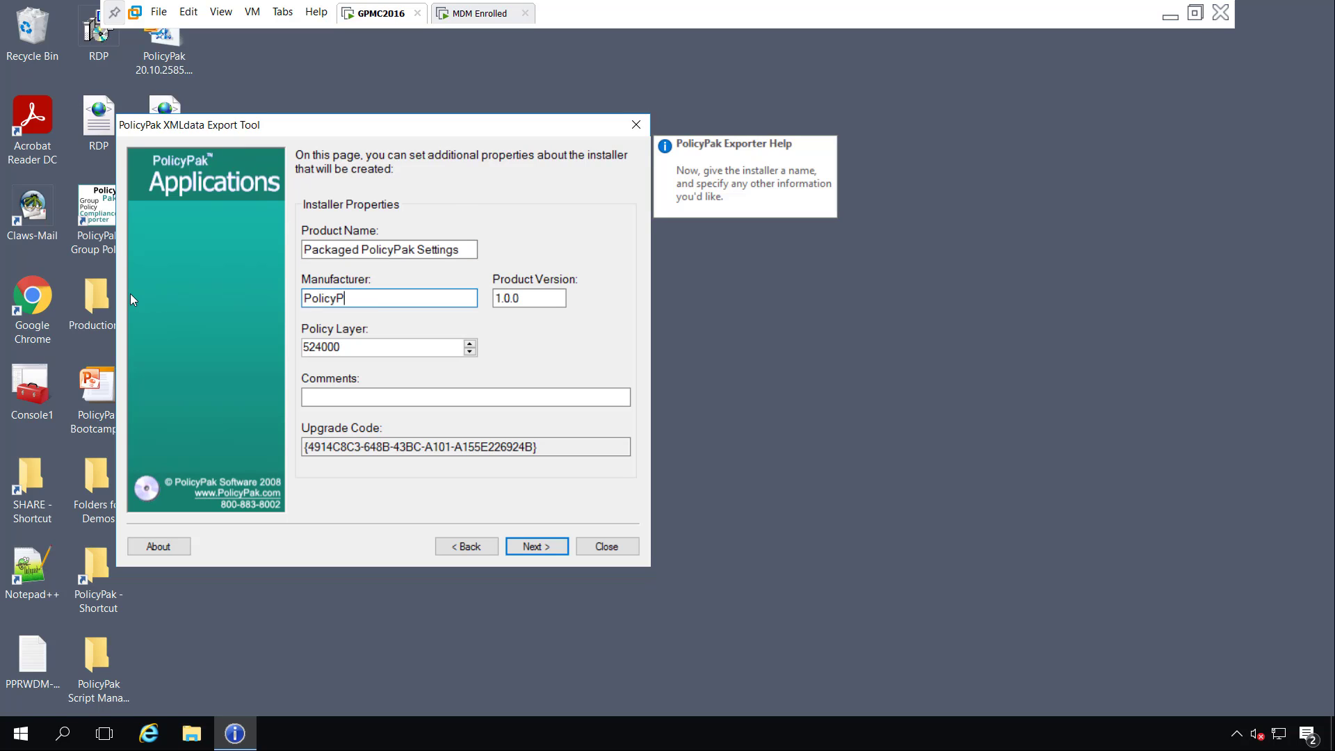
click(561, 548)
click(561, 548)
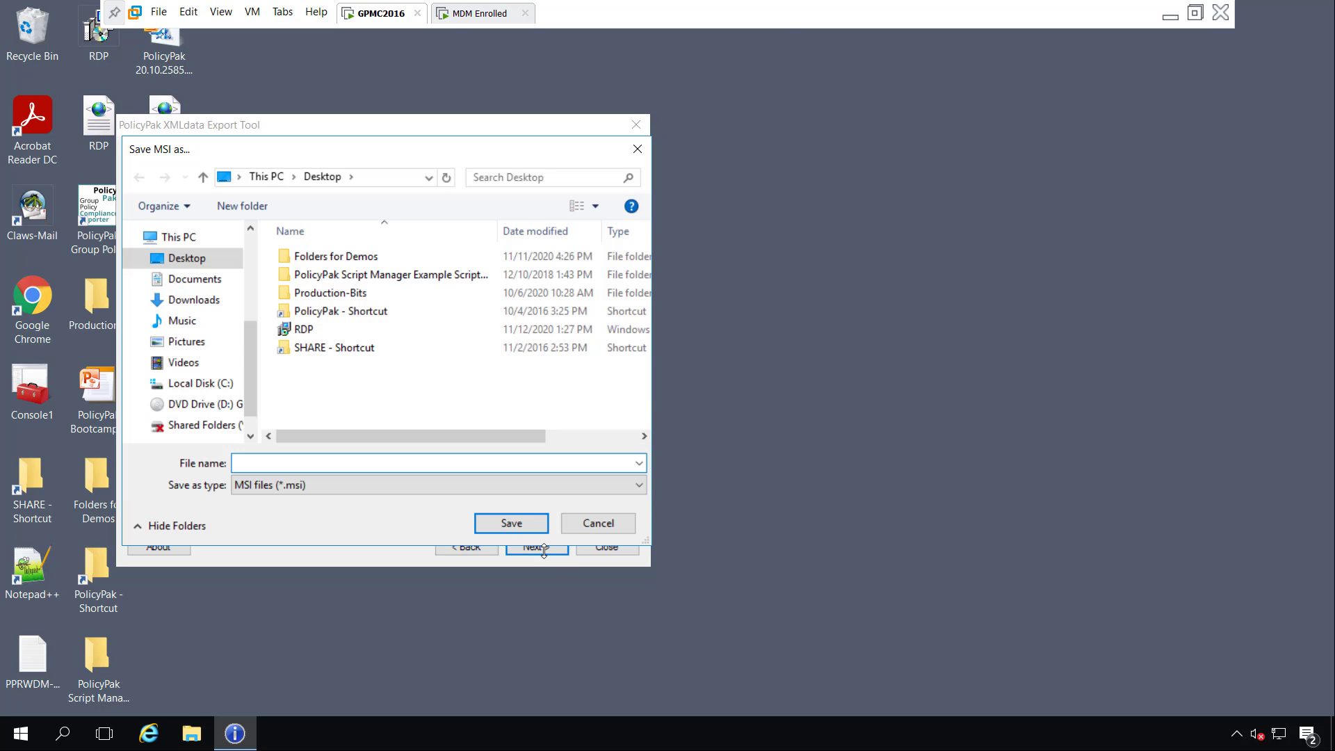
Step: Save the MSI installer on the desktop as RDPtoDC2016 and finish the export wizard
text(R)
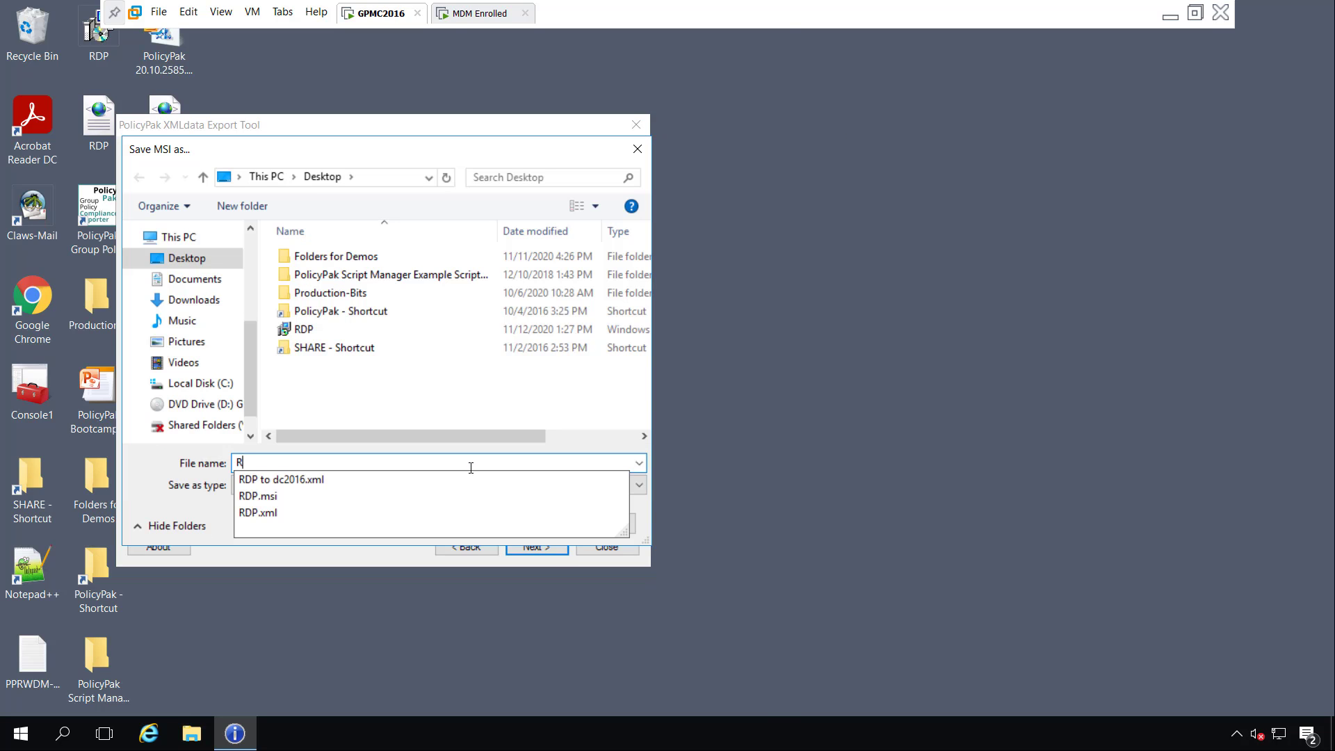
text(DPto)
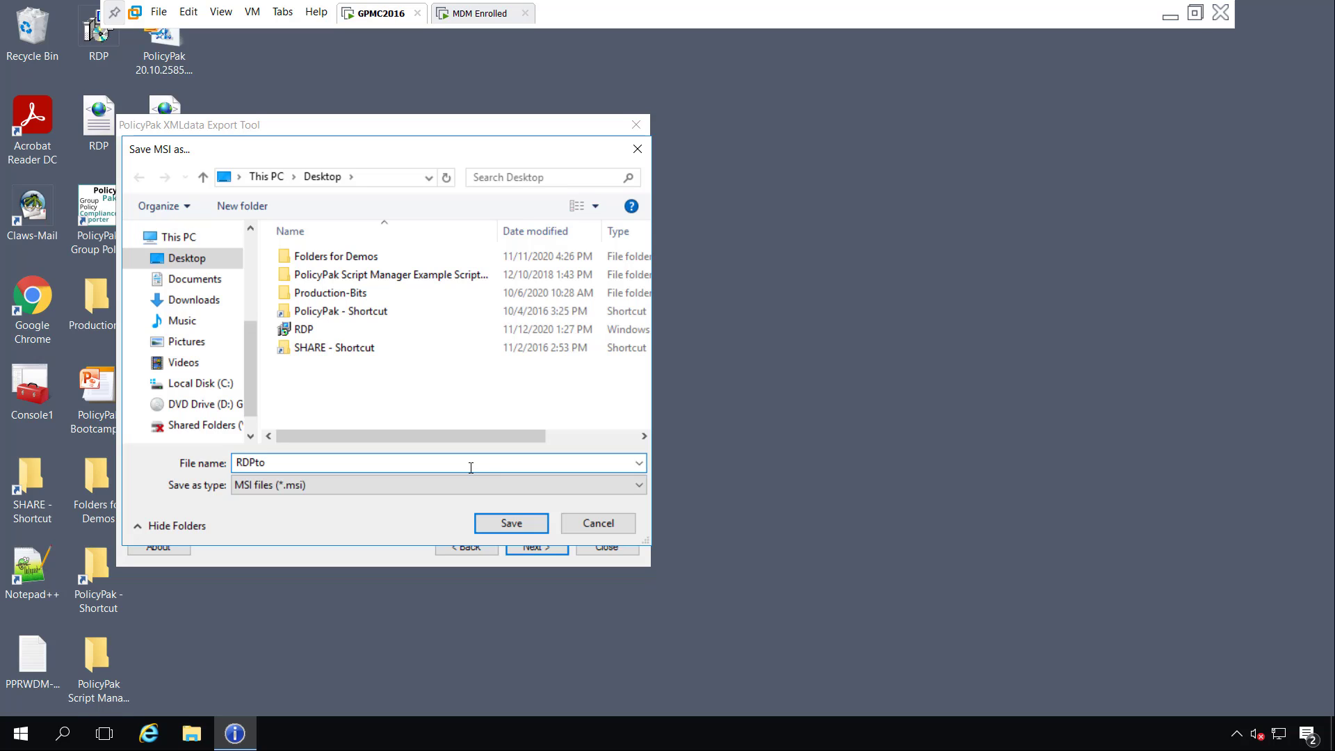
text(DC2016)
click(512, 524)
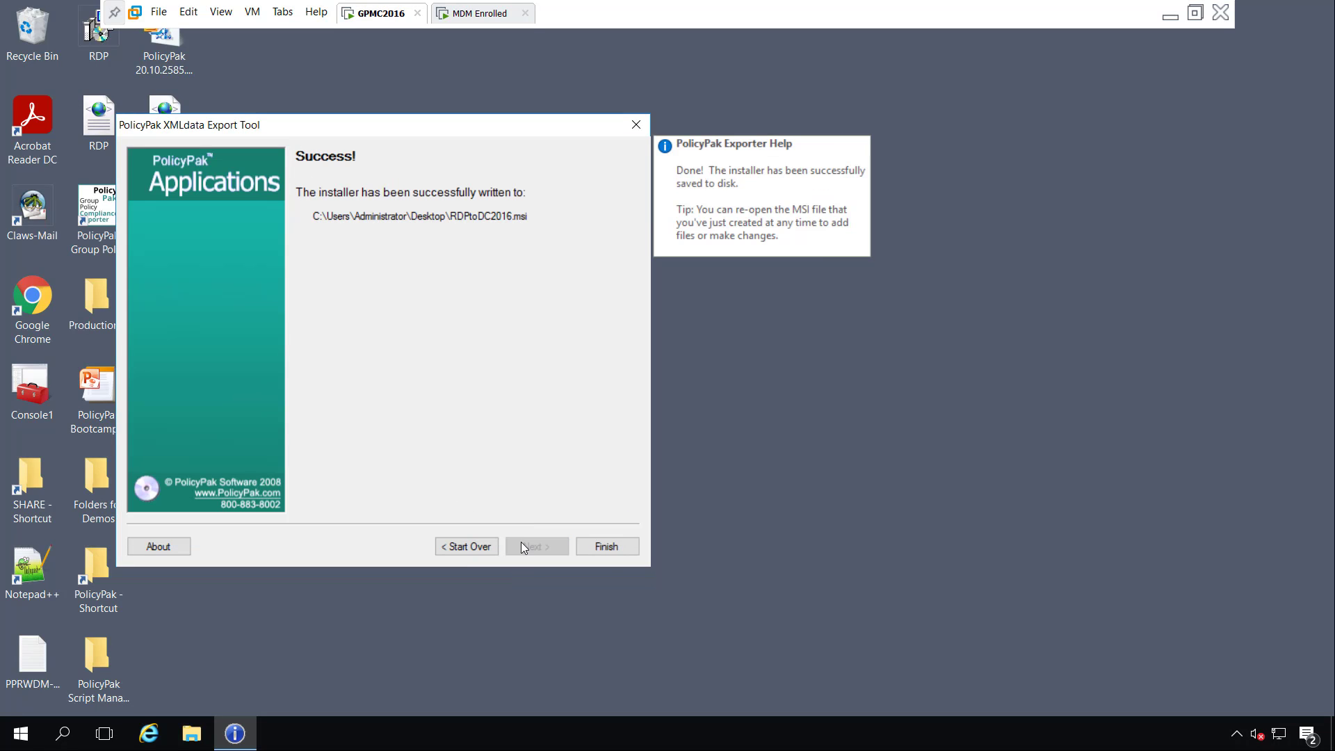
click(627, 549)
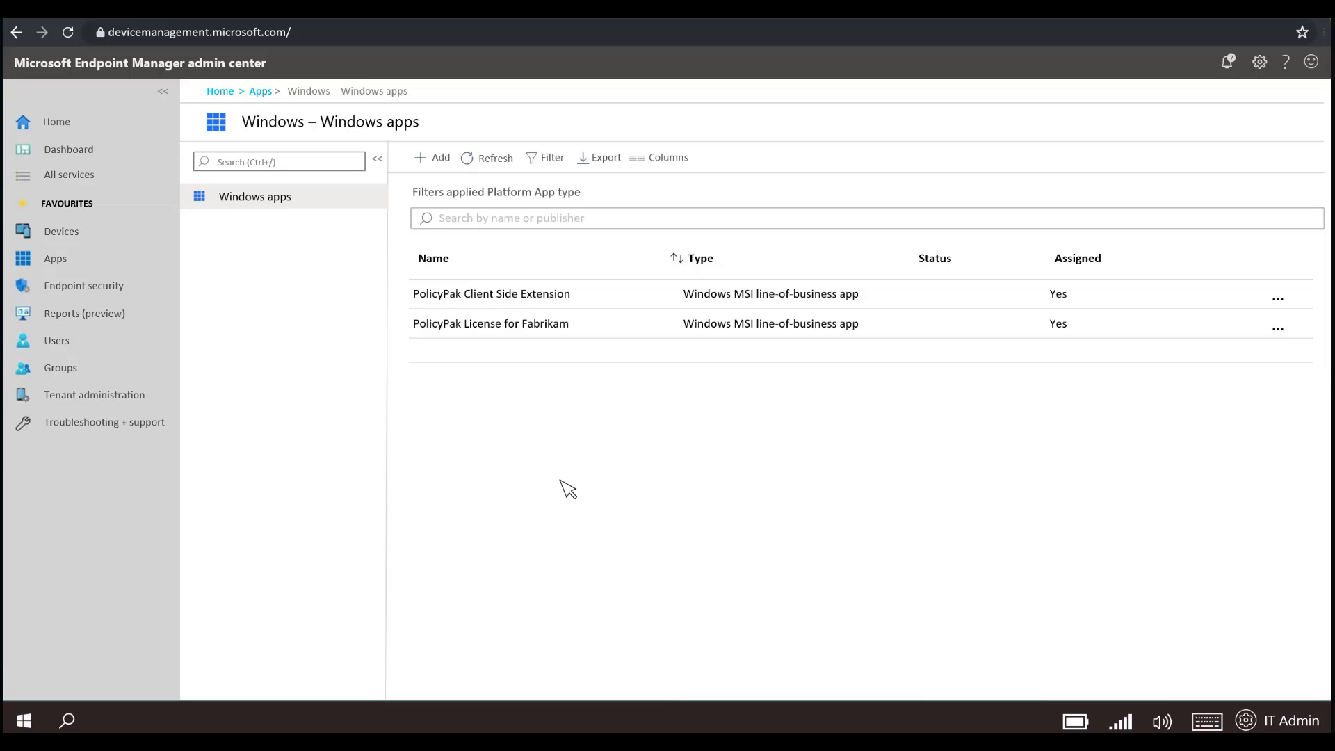
Step: In the Microsoft Endpoint Manager admin center, add the "Exported GPOs" MSI file from the desktop as a Windows app
click(429, 159)
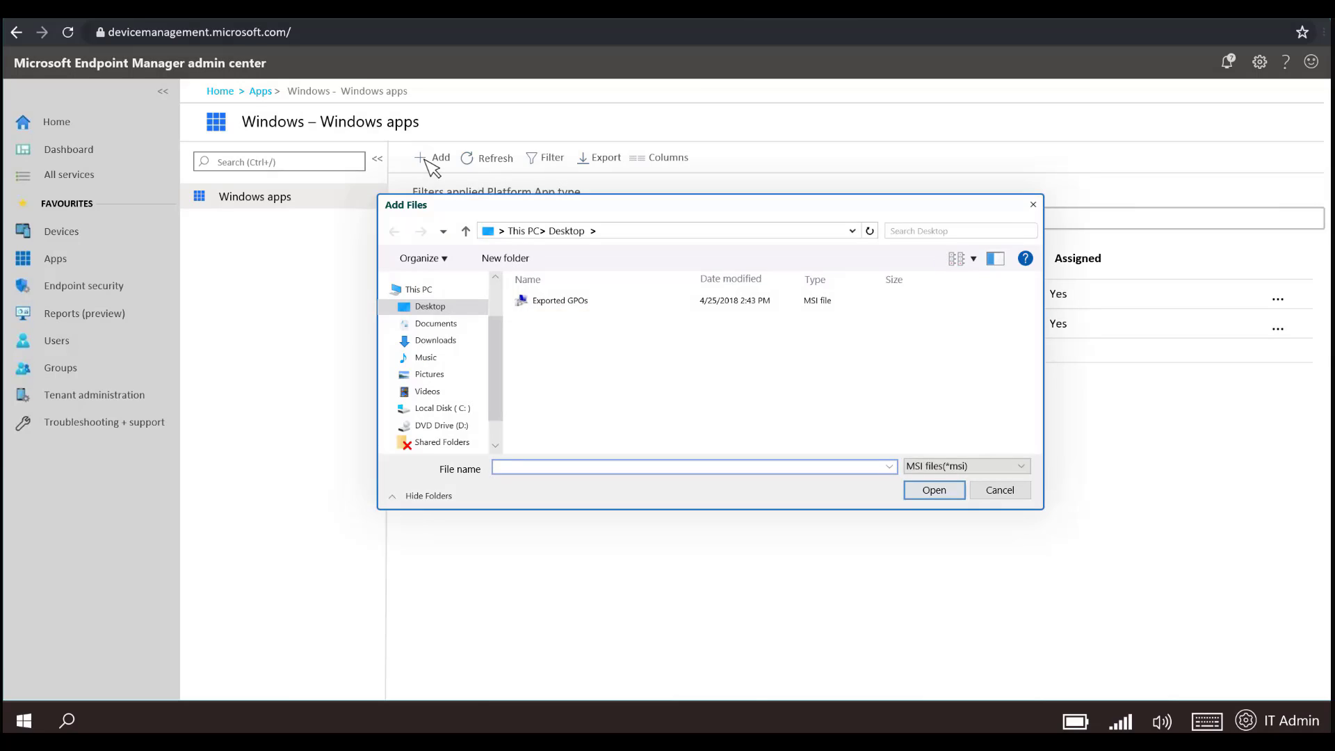
click(612, 301)
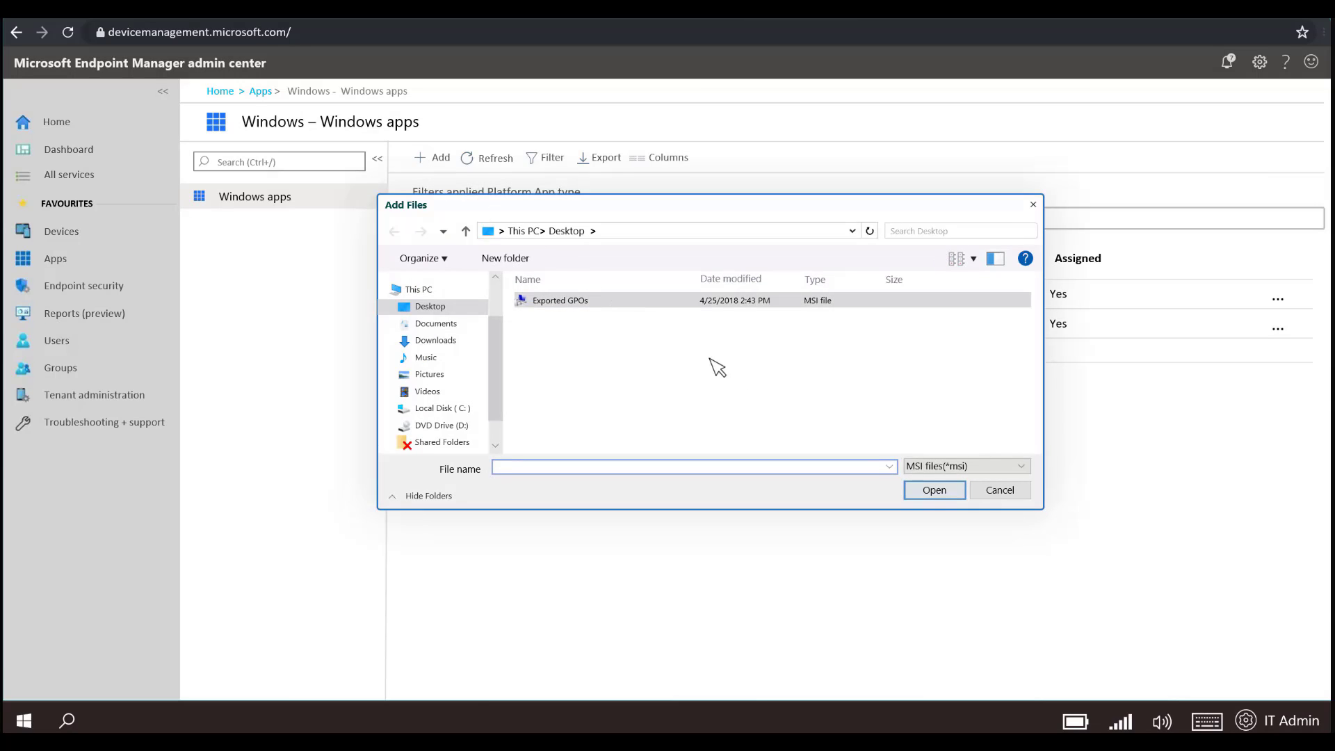
click(933, 490)
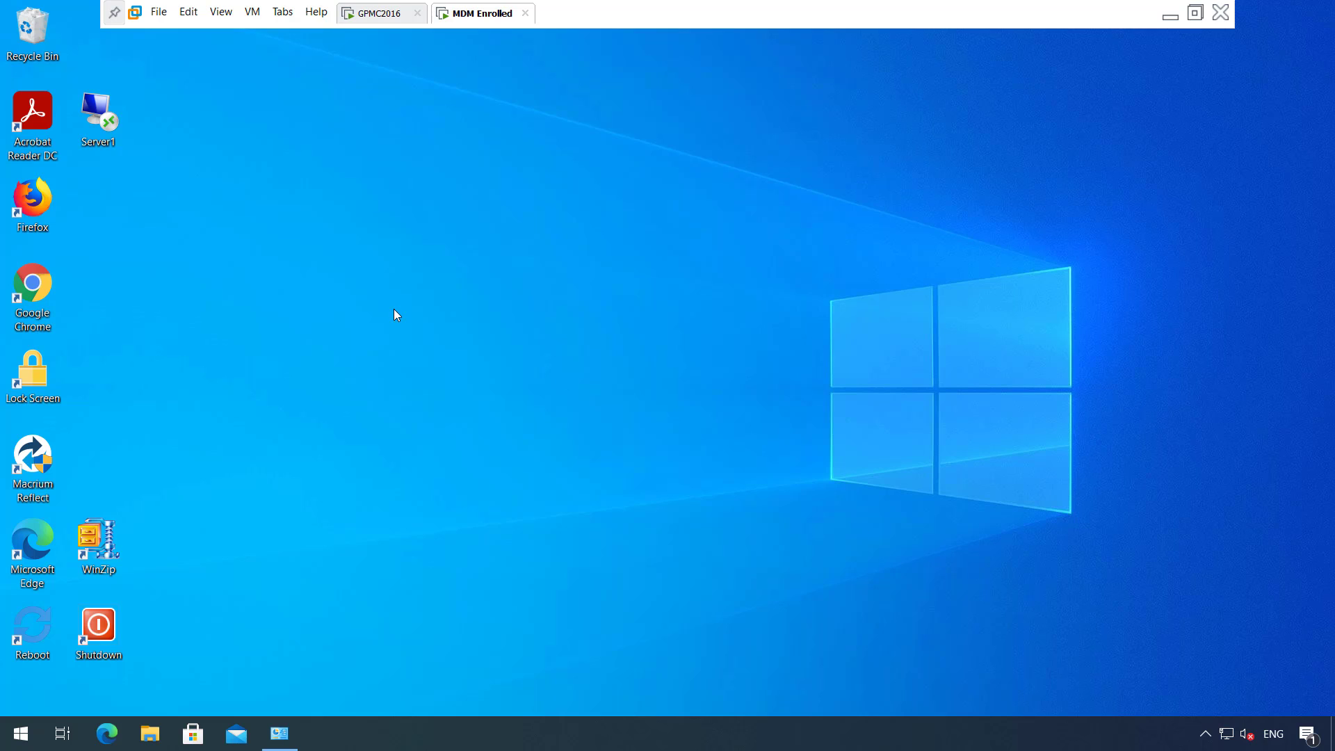
Step: On the MDM-enrolled machine, open the Server1 RDP file for editing and review its General and Display settings
right_click(104, 121)
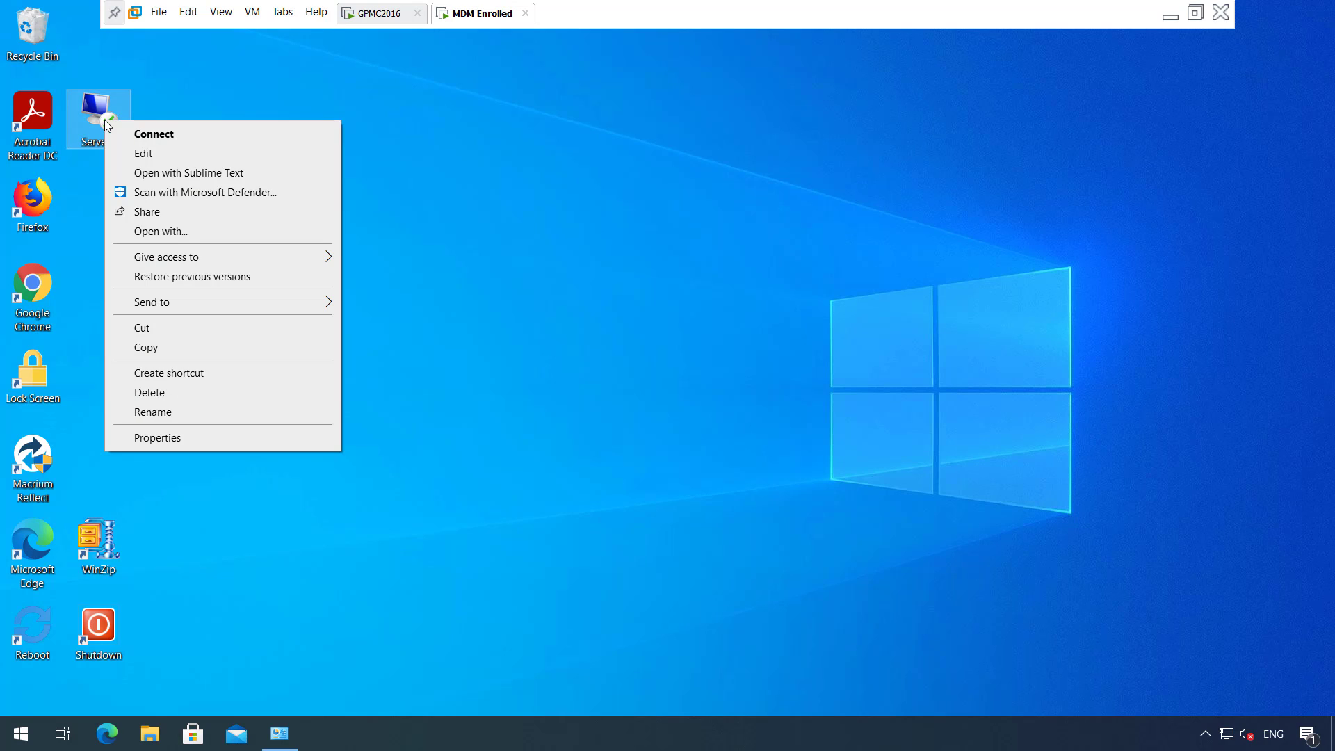
click(161, 153)
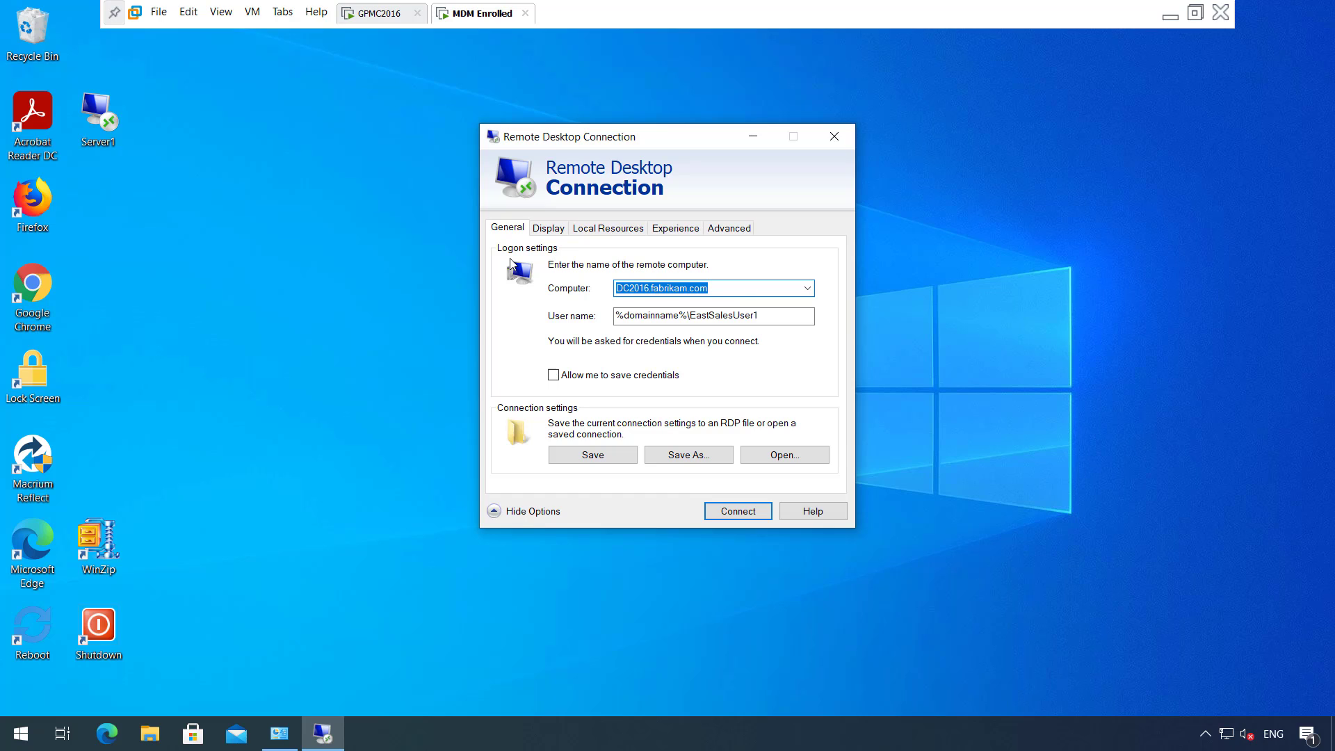
click(549, 233)
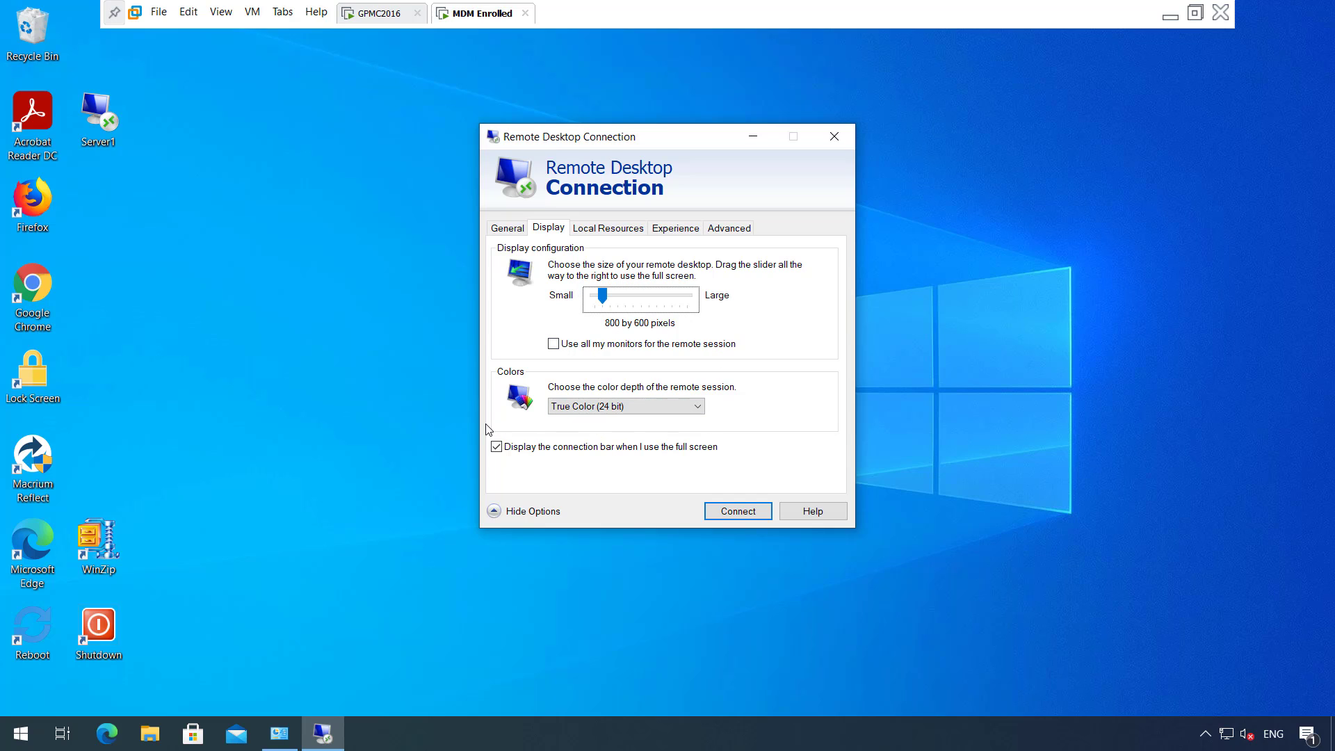
Step: Connect to DC2016 using the pasted account password, then reposition and enlarge the session window to fit the whole remote desktop
click(752, 511)
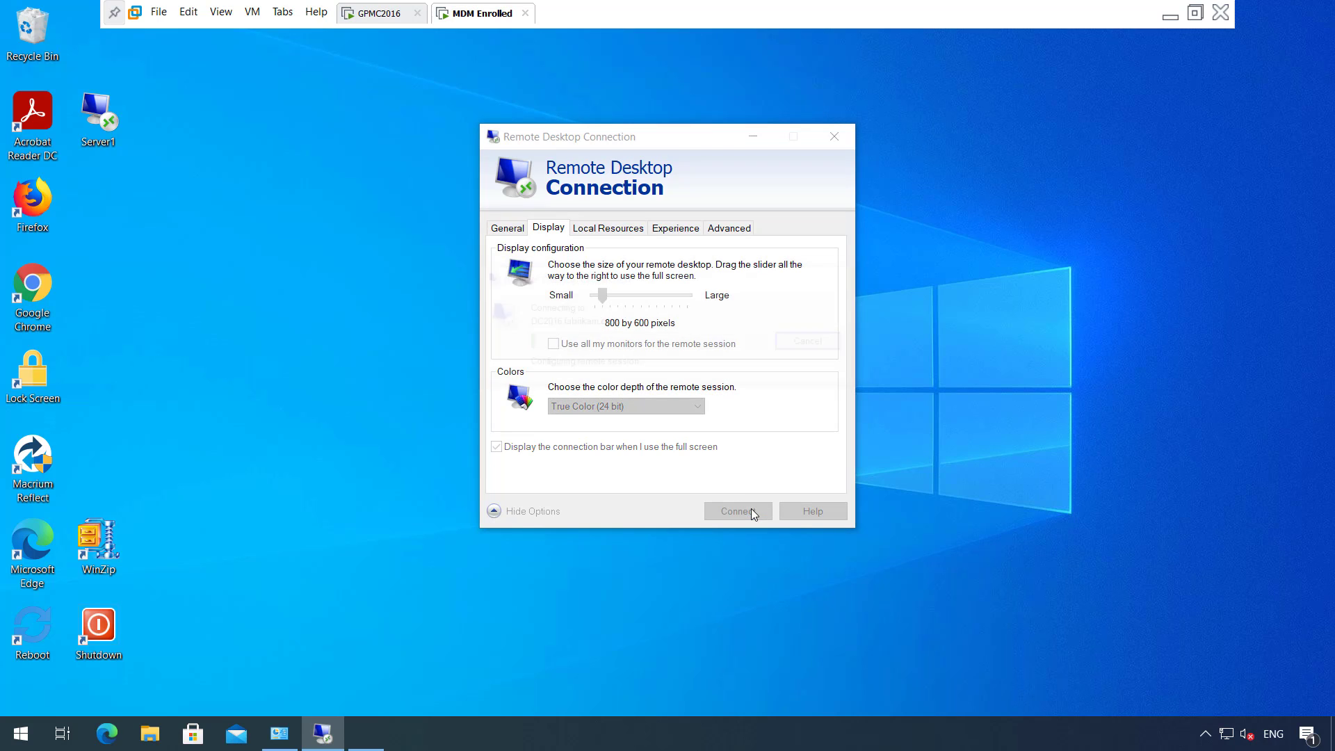
key(ctrl+v)
key(Return)
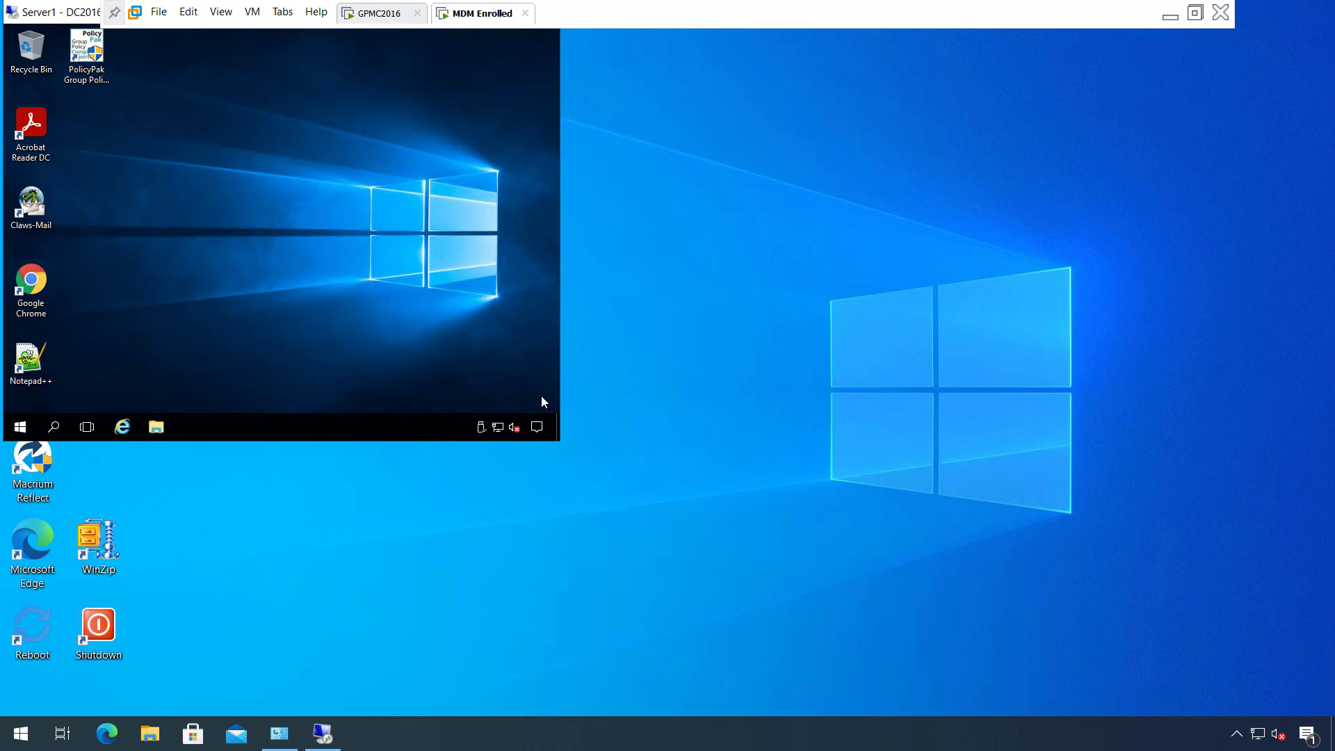
drag(70, 8, 189, 128)
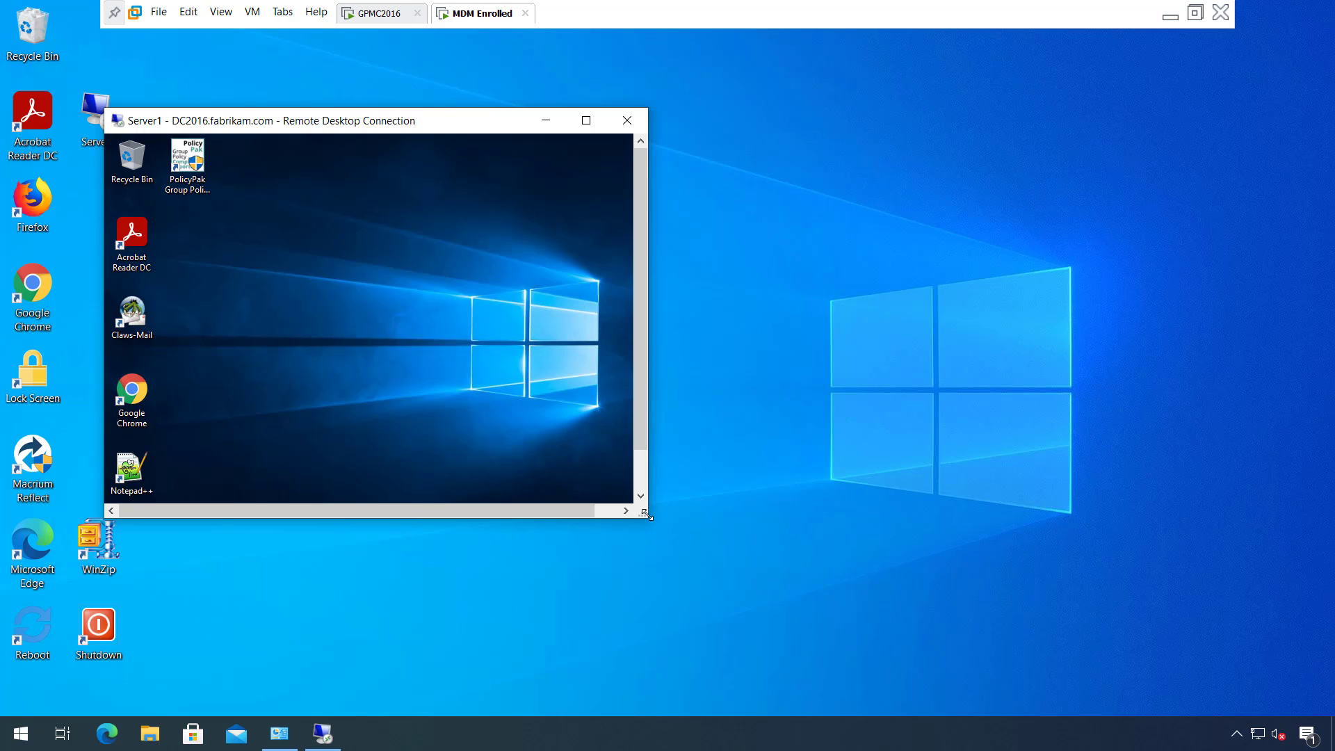
drag(647, 514, 660, 550)
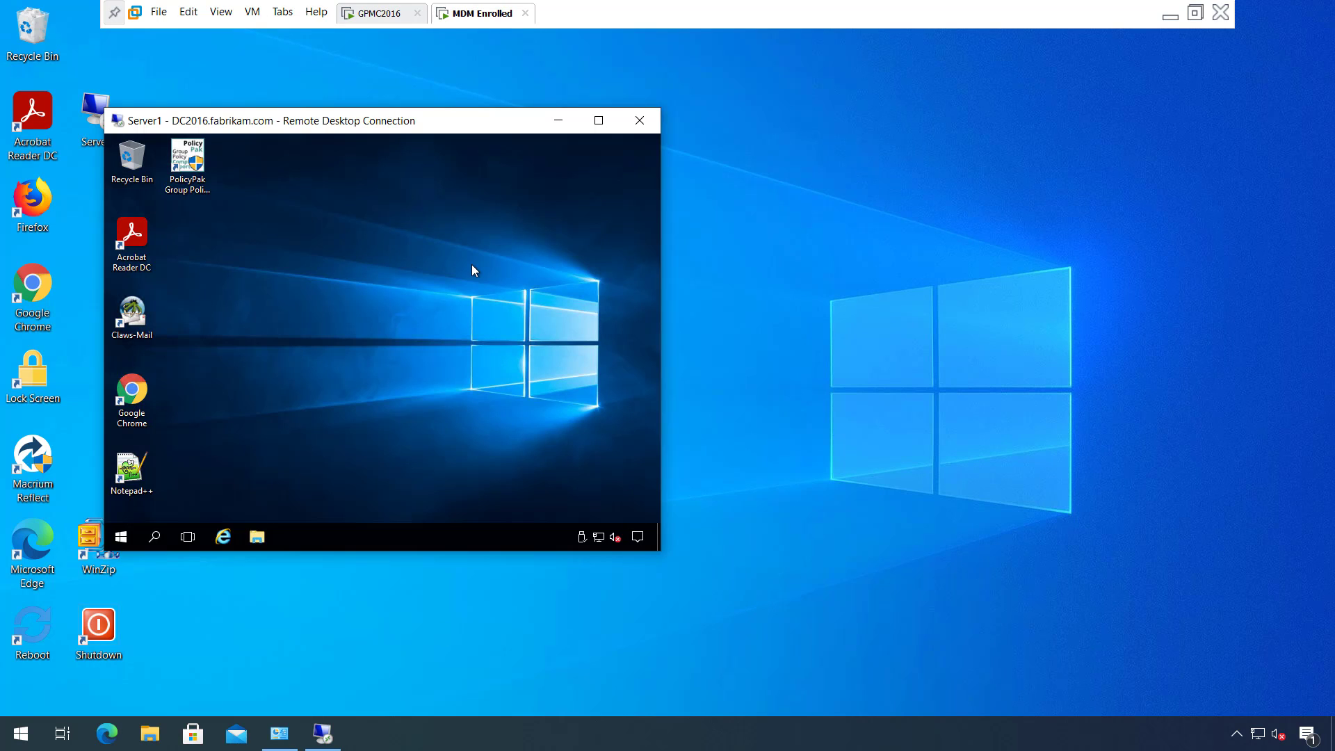